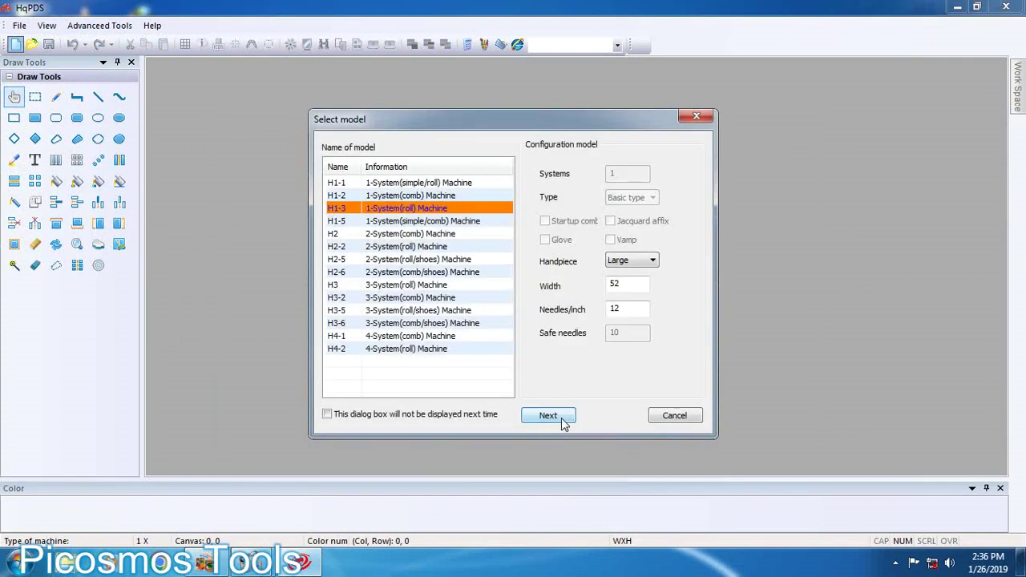
- Create a new pattern for the H1-3 1-System(roll) machine with width 52 and 12 needles/inch
{"action": "left_click", "coordinate": [558, 420]}
{"action": "left_click", "coordinate": [457, 378]}
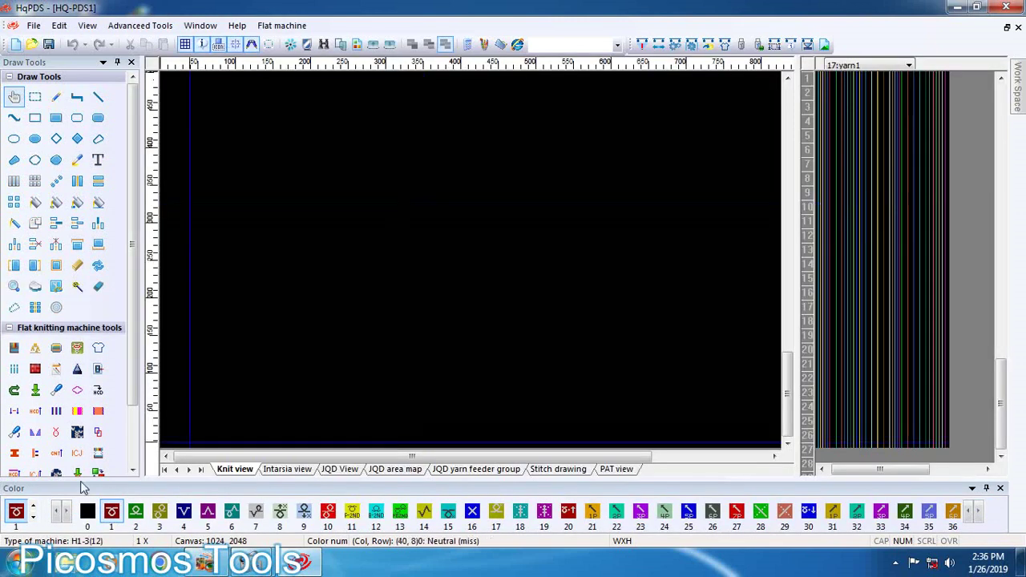
{"action": "scroll", "coordinate": [134, 411], "scroll_direction": "down", "scroll_amount": 3}
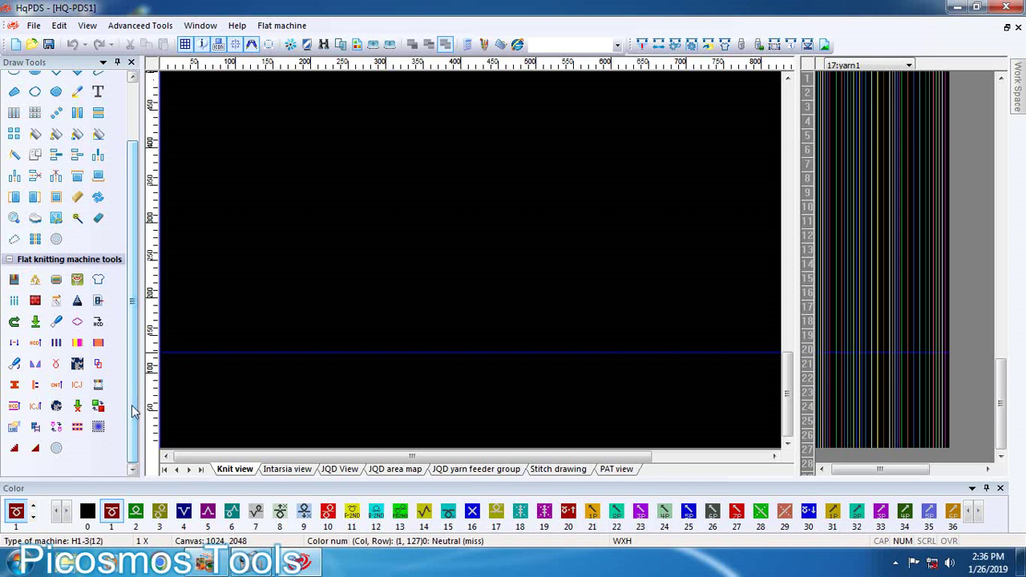
{"action": "scroll", "coordinate": [134, 410], "scroll_direction": "up", "scroll_amount": 3}
- Start a new craft bill with 475 start needles and 42 ribbings
{"action": "left_click", "coordinate": [725, 45]}
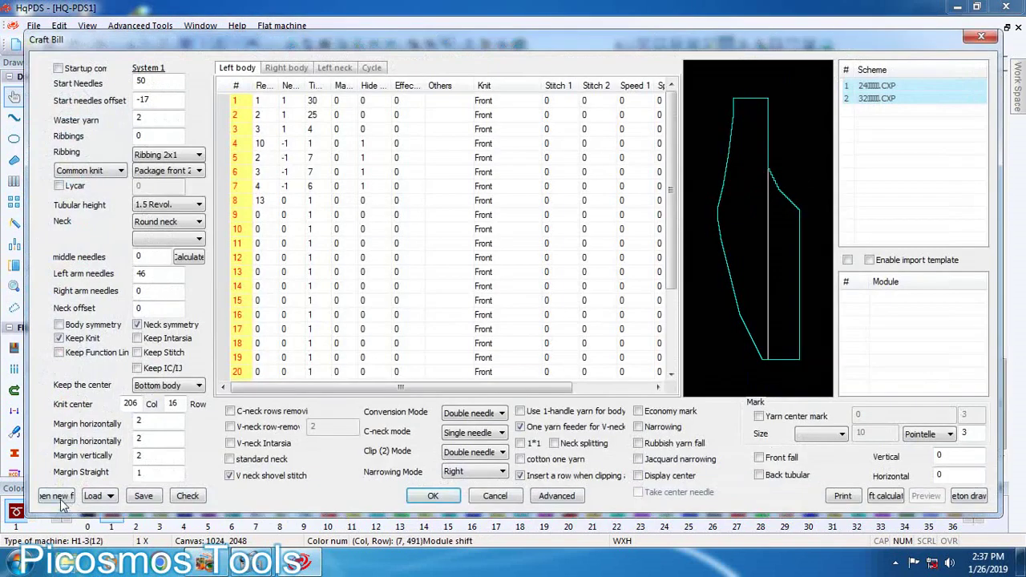
{"action": "left_click", "coordinate": [58, 496]}
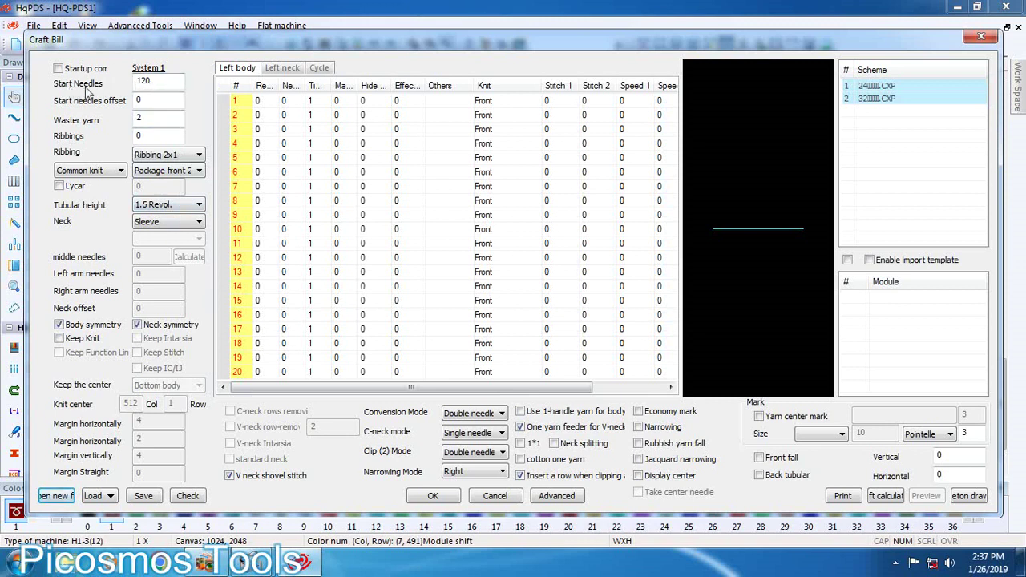
{"action": "double_click", "coordinate": [150, 84]}
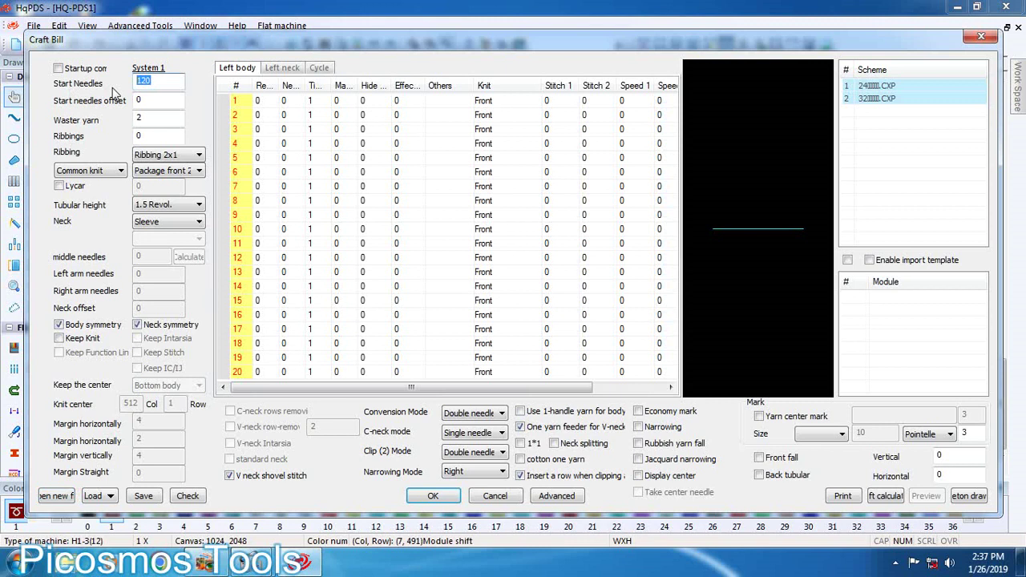
{"action": "type", "text": "475"}
{"action": "double_click", "coordinate": [148, 138]}
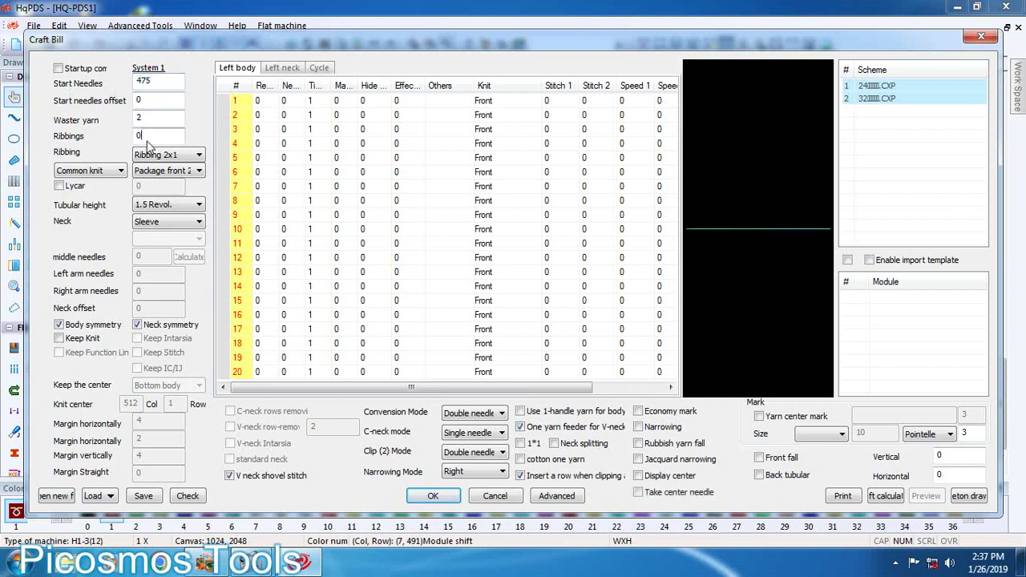
{"action": "type", "text": "42"}
- Set the ribbing to Ribbing 1x1 with Package front 1 and the tubular height to 1 Revol
{"action": "left_click", "coordinate": [191, 154]}
{"action": "left_click", "coordinate": [167, 181]}
{"action": "left_click", "coordinate": [198, 171]}
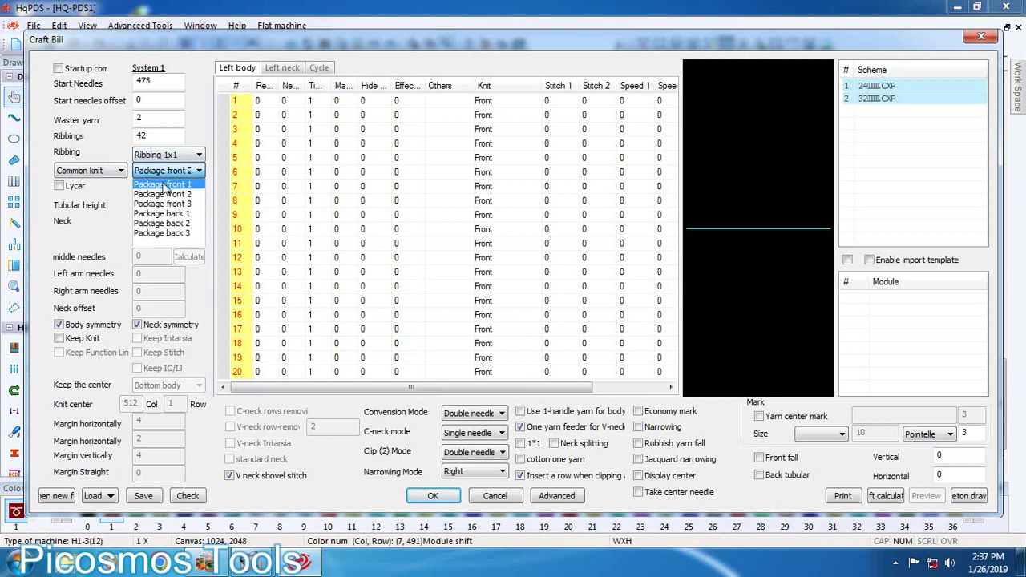
{"action": "left_click", "coordinate": [187, 185]}
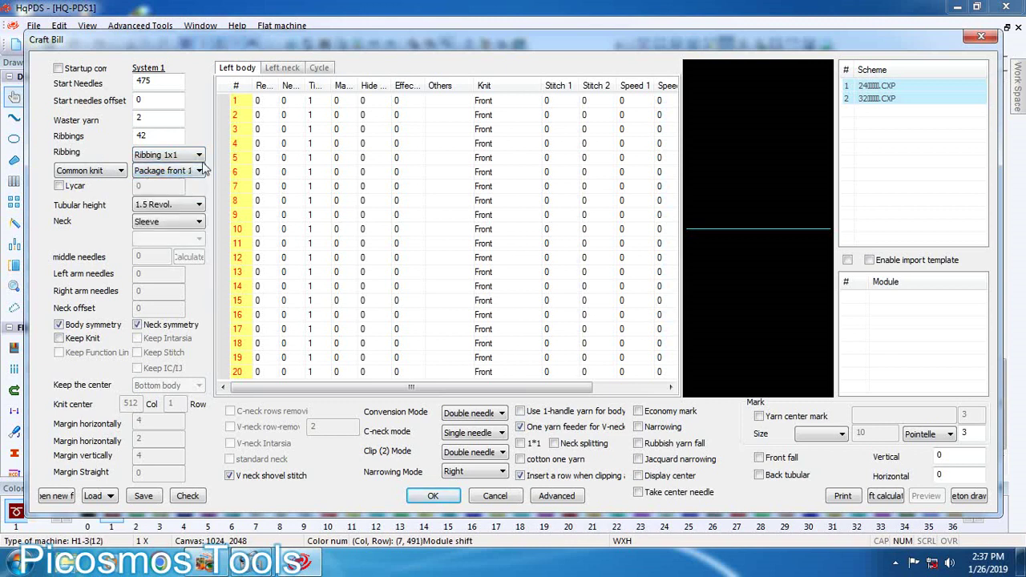
{"action": "left_click", "coordinate": [197, 206]}
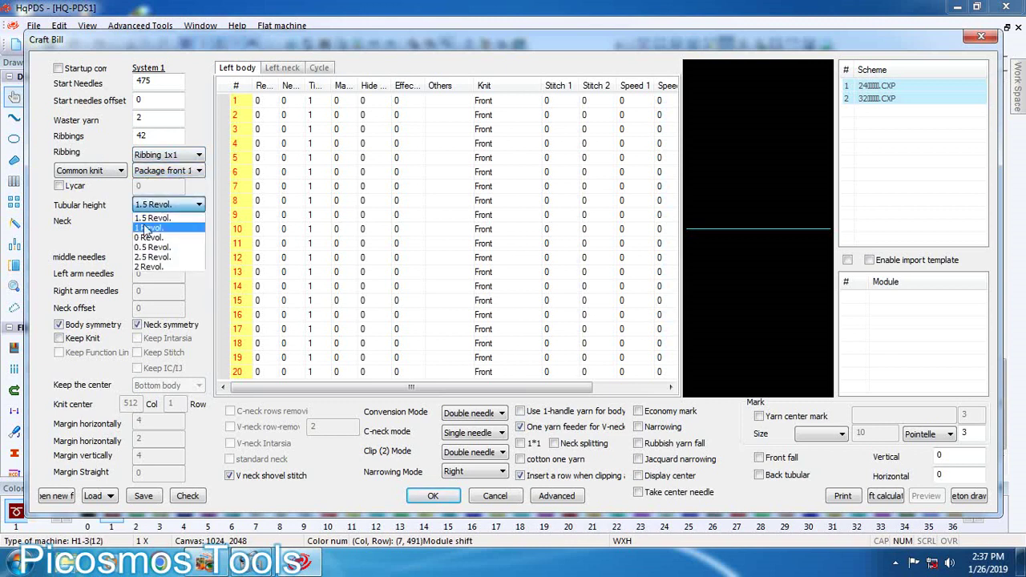
{"action": "left_click", "coordinate": [149, 235]}
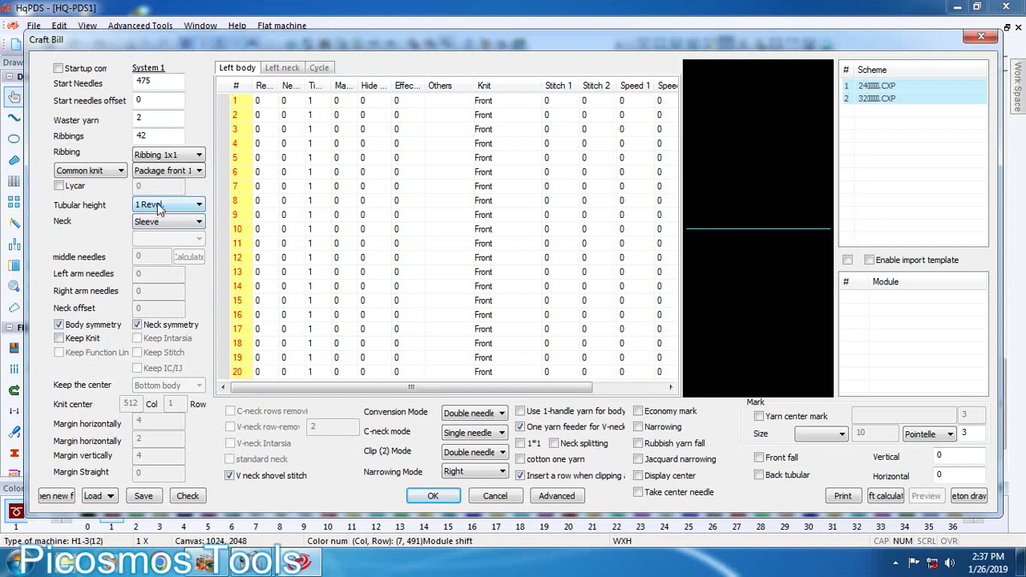
- Fill in row 1 of the left body with 4 revolutions, -2 needles, 30 times and margin 4
{"action": "left_click", "coordinate": [262, 103]}
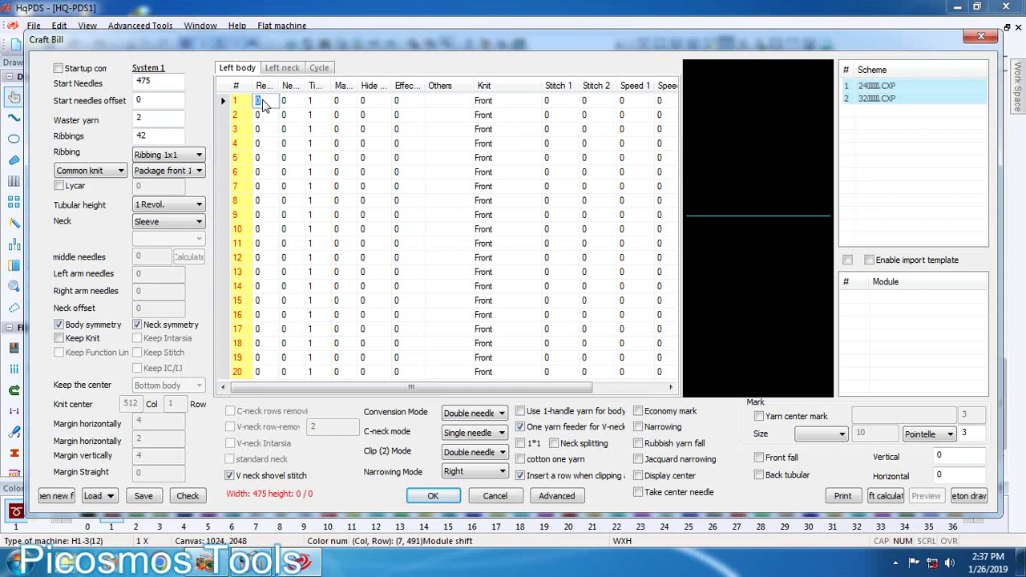
{"action": "type", "text": "4"}
{"action": "left_click", "coordinate": [286, 104]}
{"action": "type", "text": "-2"}
{"action": "left_click", "coordinate": [325, 106]}
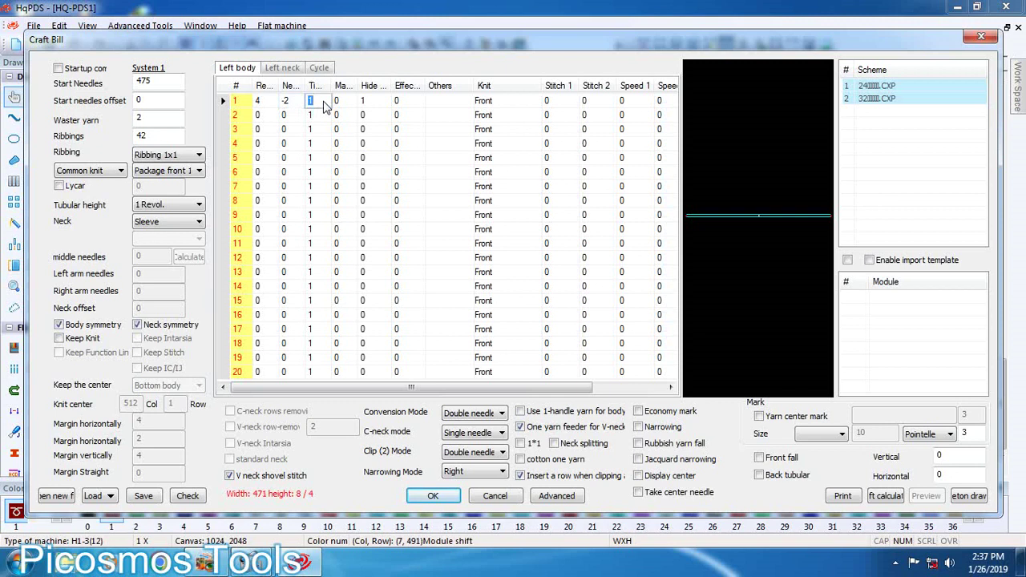
{"action": "type", "text": "30"}
{"action": "left_click", "coordinate": [344, 105]}
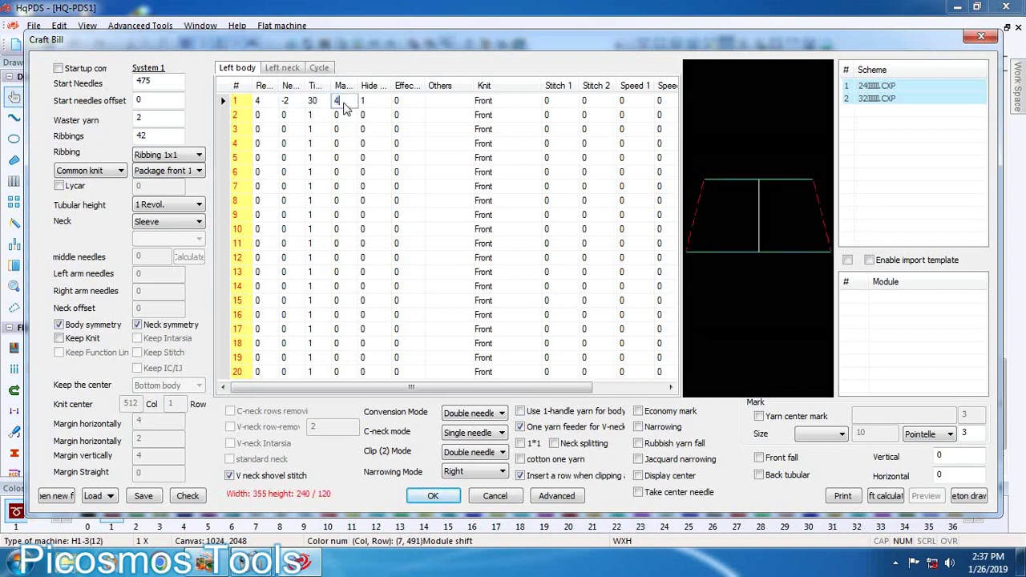
- Fill in row 2 of the left body with 3 revolutions, -2 needles, 7 times and margin 4
{"action": "left_click", "coordinate": [272, 117]}
{"action": "left_click", "coordinate": [294, 118]}
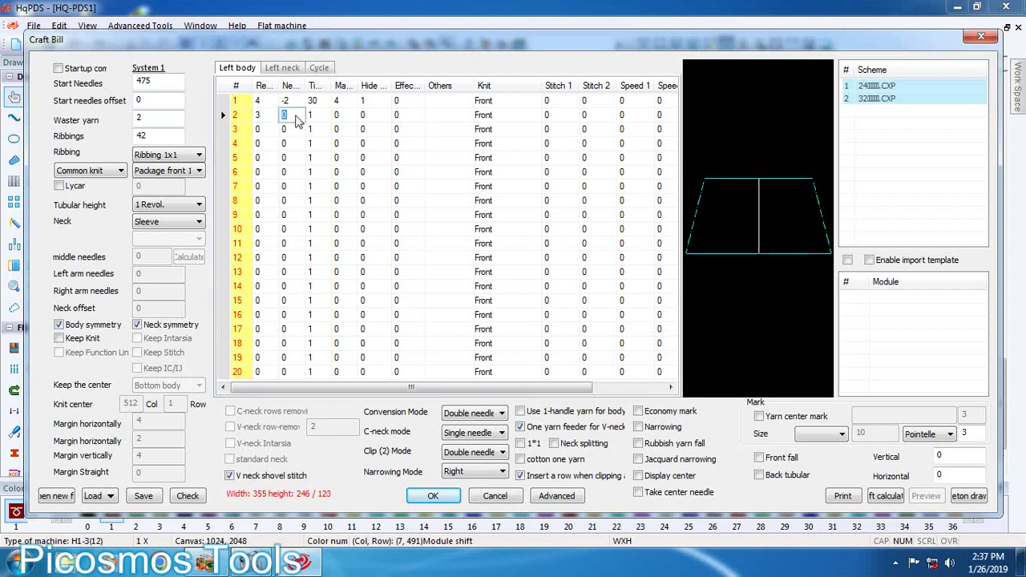
{"action": "left_click", "coordinate": [318, 120]}
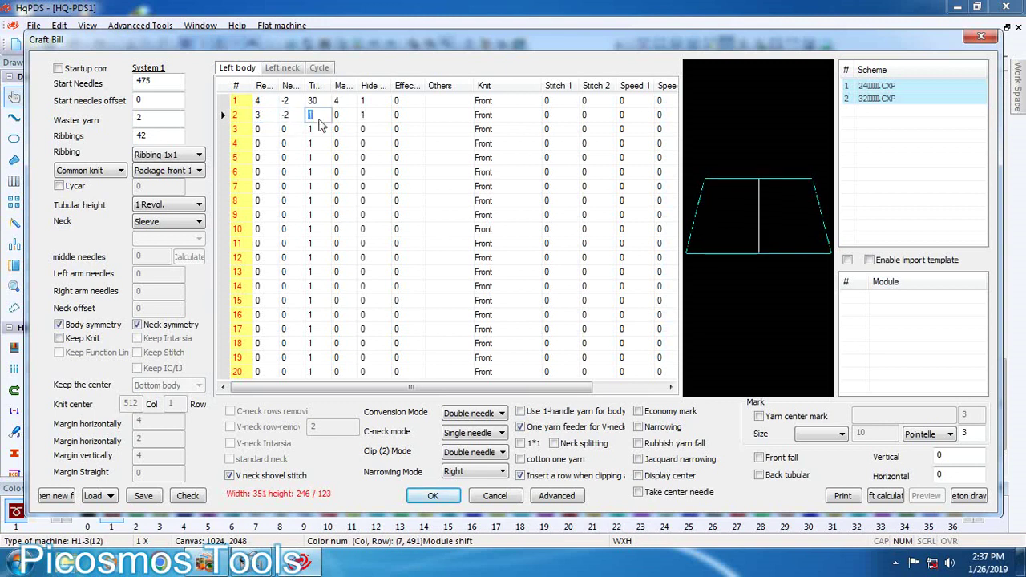
{"action": "type", "text": "7"}
{"action": "left_click", "coordinate": [341, 119]}
{"action": "type", "text": "4"}
- Give row 3 of the left body 30 revolutions and mark it as Pointelle
{"action": "left_click", "coordinate": [266, 134]}
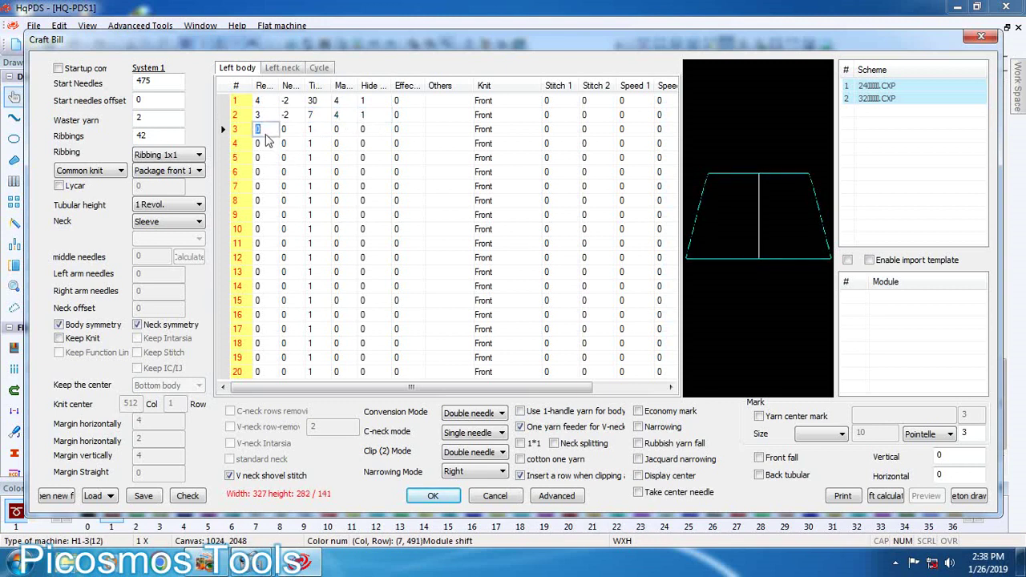
{"action": "type", "text": "30"}
{"action": "left_click", "coordinate": [290, 135]}
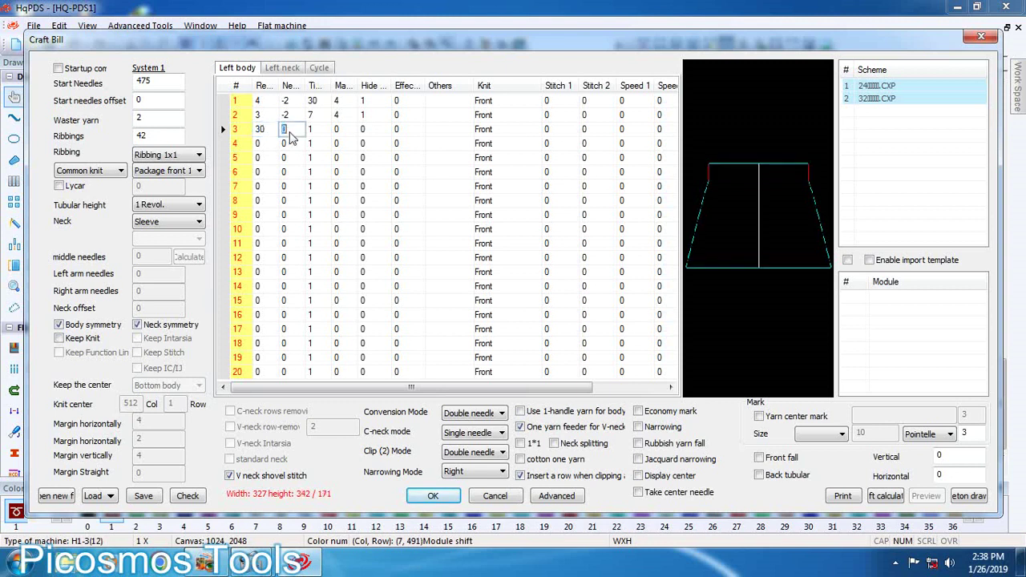
{"action": "left_click", "coordinate": [463, 133]}
{"action": "left_click", "coordinate": [468, 130]}
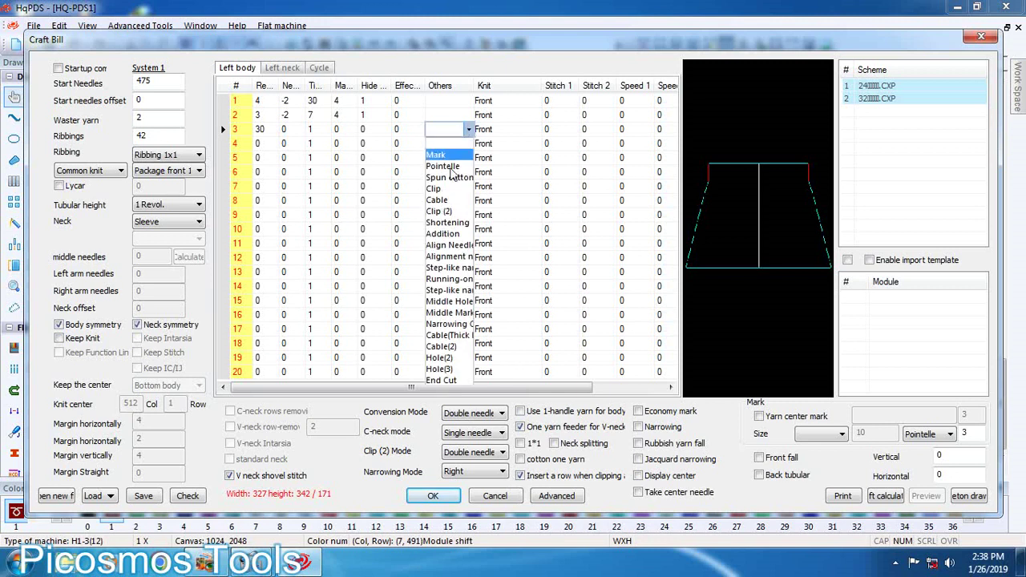
{"action": "left_click", "coordinate": [445, 167]}
- Fill in row 4 of the left body with 6 revolutions, 1 needle and 6 times
{"action": "left_click", "coordinate": [269, 146]}
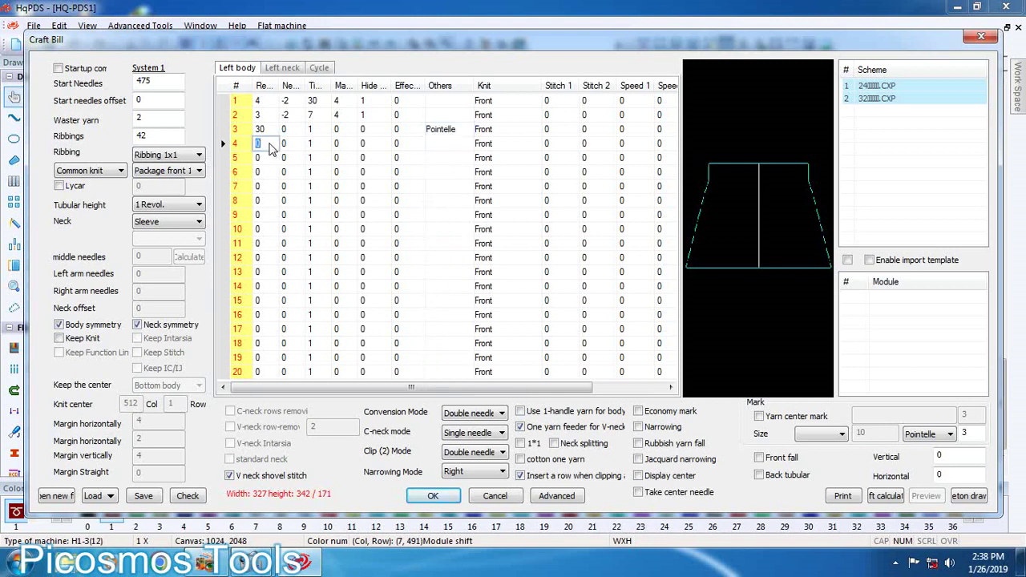
{"action": "type", "text": "6"}
{"action": "left_click", "coordinate": [289, 147]}
{"action": "left_click", "coordinate": [319, 146]}
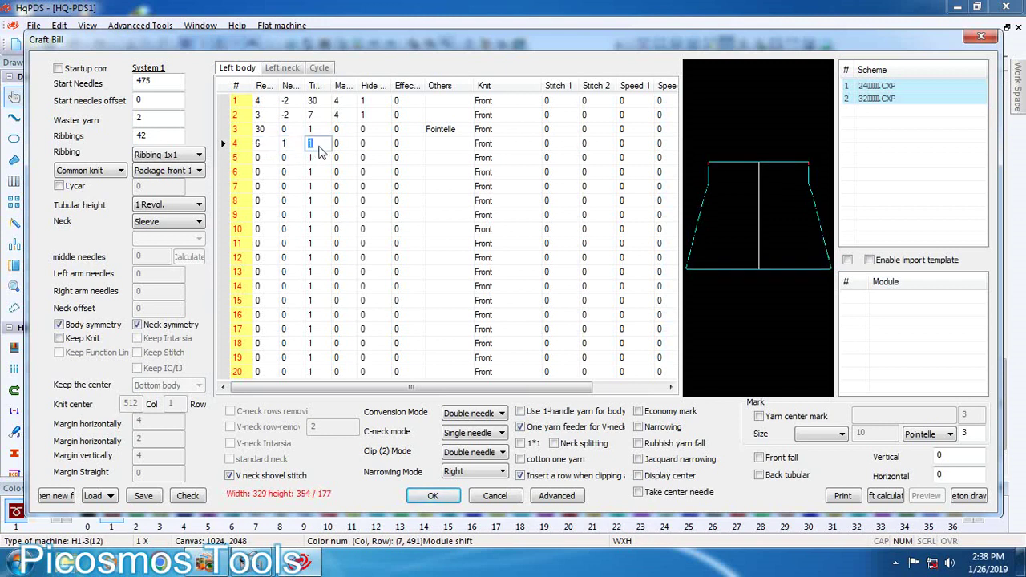
{"action": "type", "text": "6"}
{"action": "key", "text": "Return"}
- Fill in row 5 of the left body with 7 revolutions, 1 needle and 7 times
{"action": "left_click", "coordinate": [272, 160]}
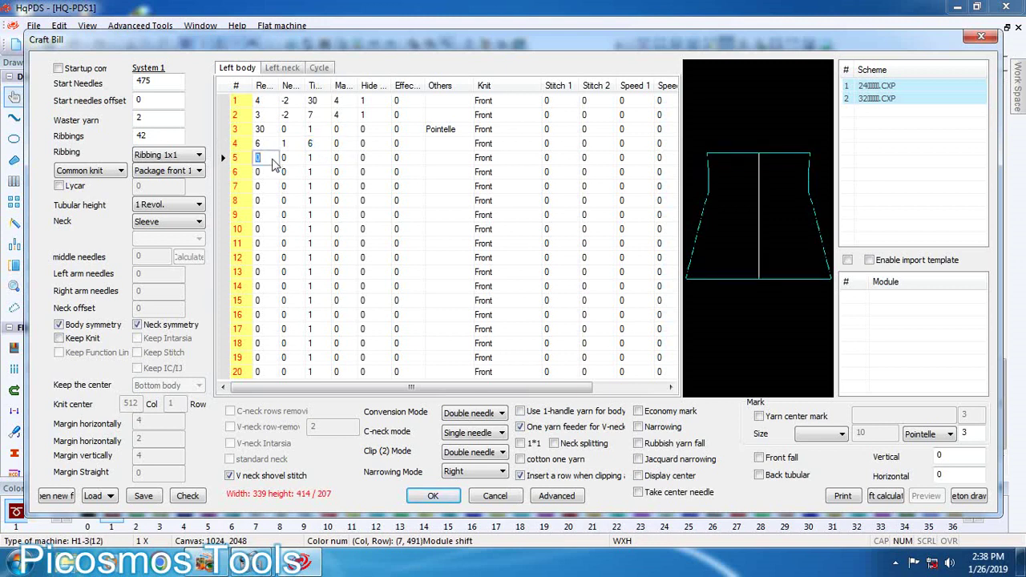
{"action": "type", "text": "7"}
{"action": "left_click", "coordinate": [287, 159]}
{"action": "type", "text": "1"}
{"action": "left_click", "coordinate": [312, 159]}
{"action": "type", "text": "7"}
{"action": "left_click", "coordinate": [344, 161]}
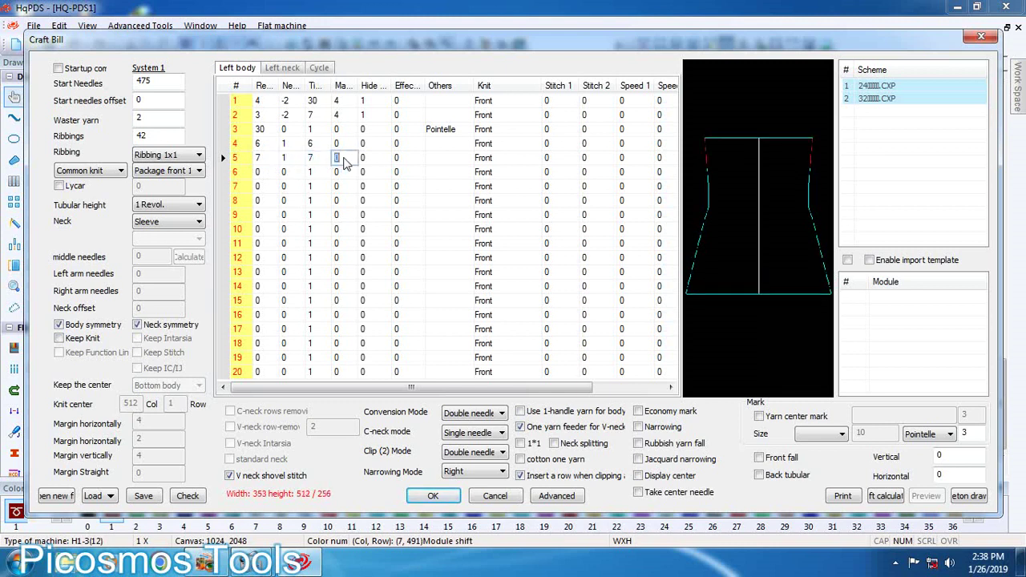
- Give row 6 of the left body 8 revolutions and mark it as Pointelle
{"action": "left_click", "coordinate": [275, 175]}
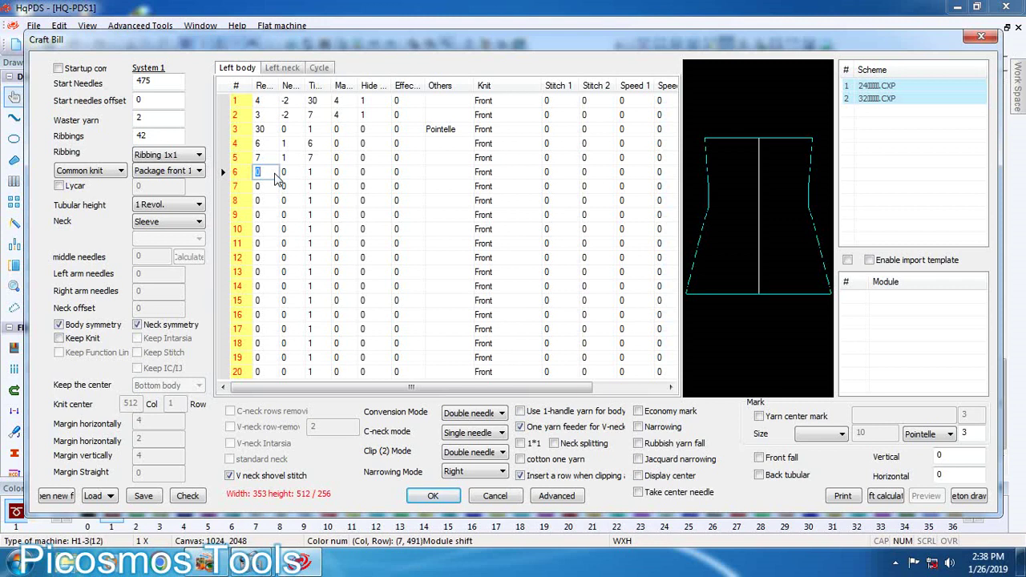
{"action": "left_click", "coordinate": [295, 172]}
{"action": "left_click", "coordinate": [467, 174]}
{"action": "left_click", "coordinate": [468, 175]}
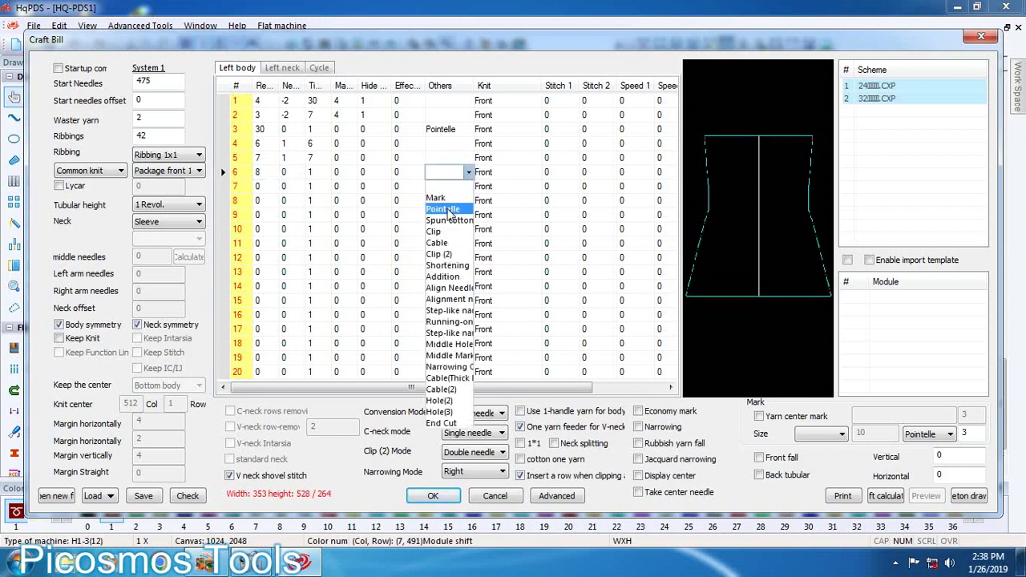
{"action": "left_click", "coordinate": [453, 206]}
- Fill in row 7 of the left body with 16 revolutions and 61 needles, marked as Pointelle
{"action": "left_click", "coordinate": [264, 185]}
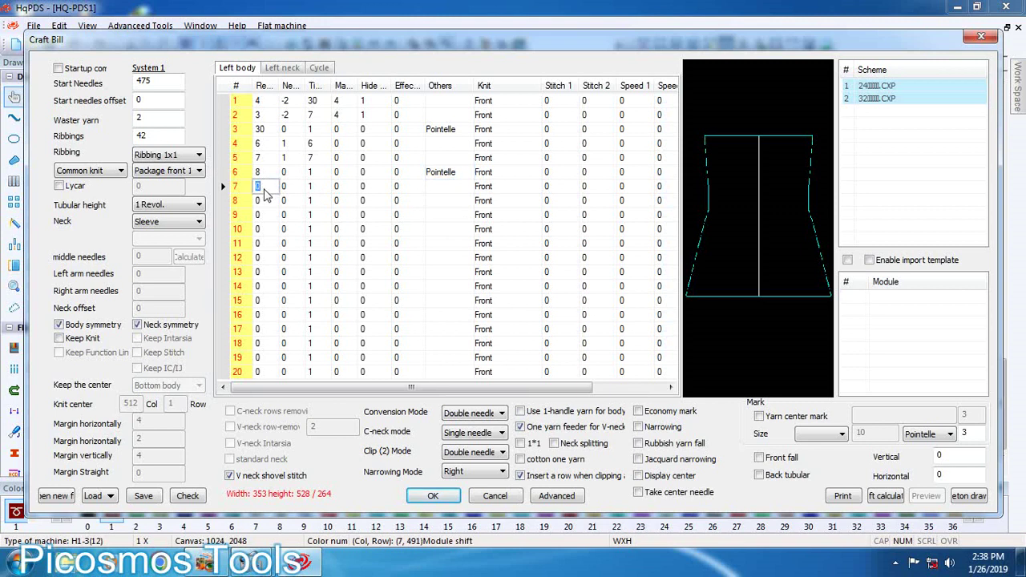
{"action": "type", "text": "16"}
{"action": "left_click", "coordinate": [295, 188]}
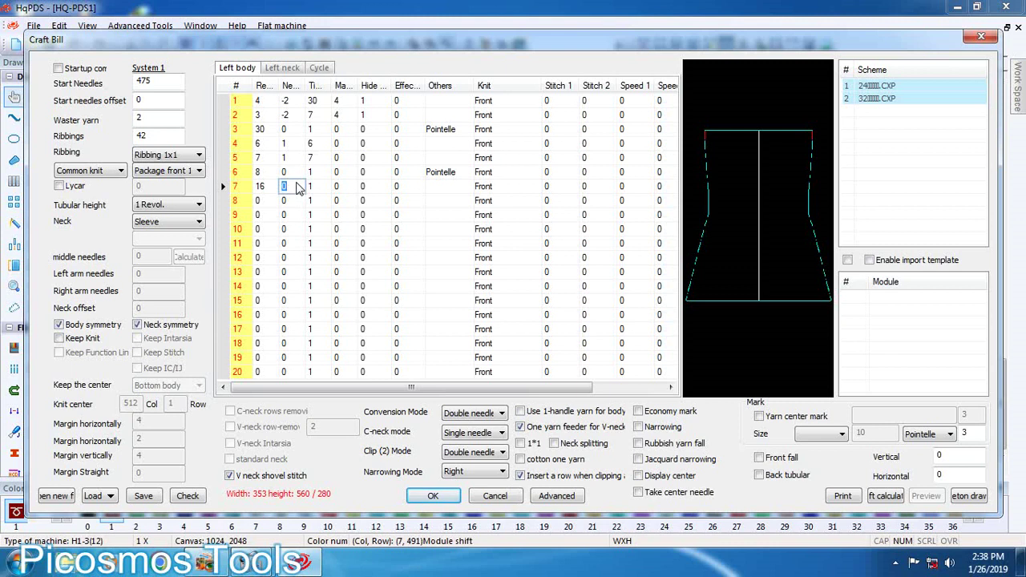
{"action": "type", "text": "61"}
{"action": "left_click", "coordinate": [446, 189]}
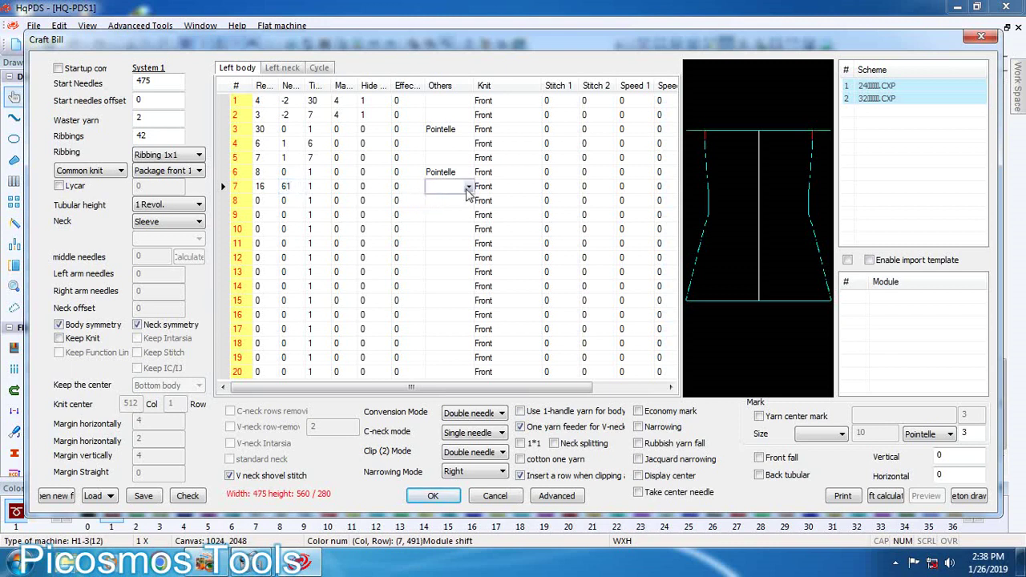
{"action": "left_click", "coordinate": [468, 192]}
{"action": "left_click", "coordinate": [445, 220]}
- Set row 8 of the left body to 16 revolutions, keeping 0 needles
{"action": "left_click", "coordinate": [270, 203]}
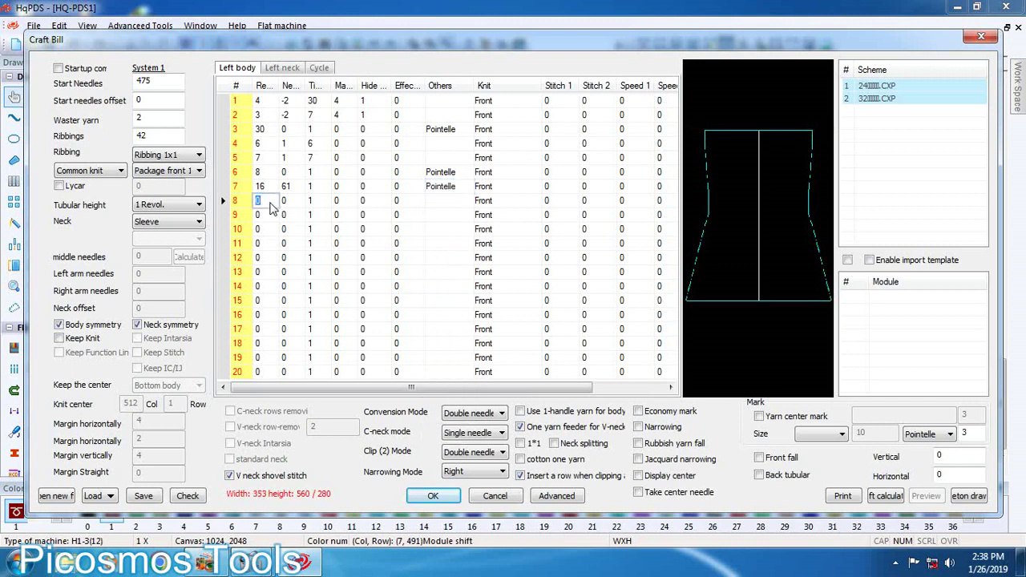
{"action": "type", "text": "16"}
{"action": "left_click", "coordinate": [305, 202]}
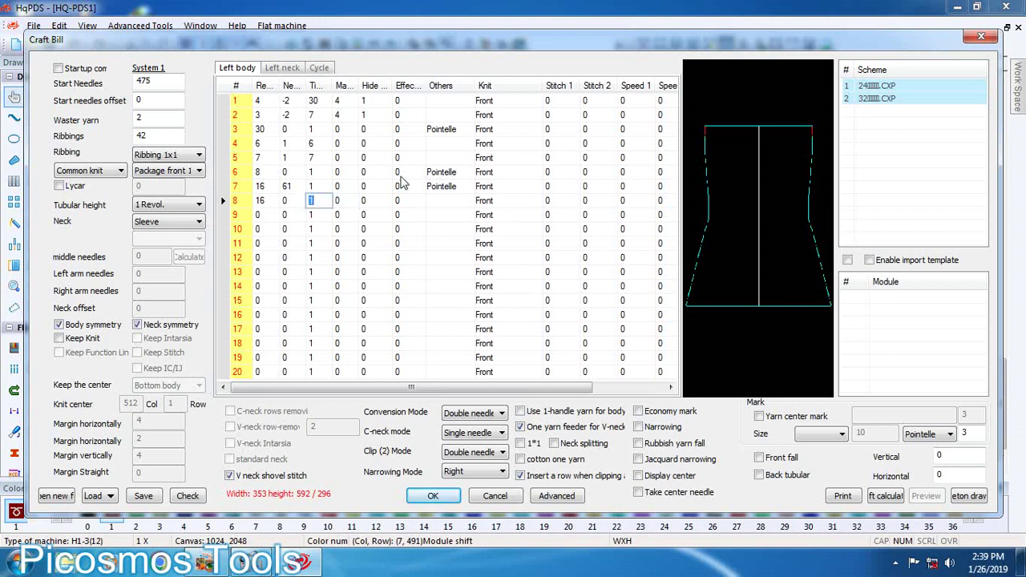
- Change the neck type to Round neck and set the middle needles to 91
{"action": "left_click", "coordinate": [199, 222]}
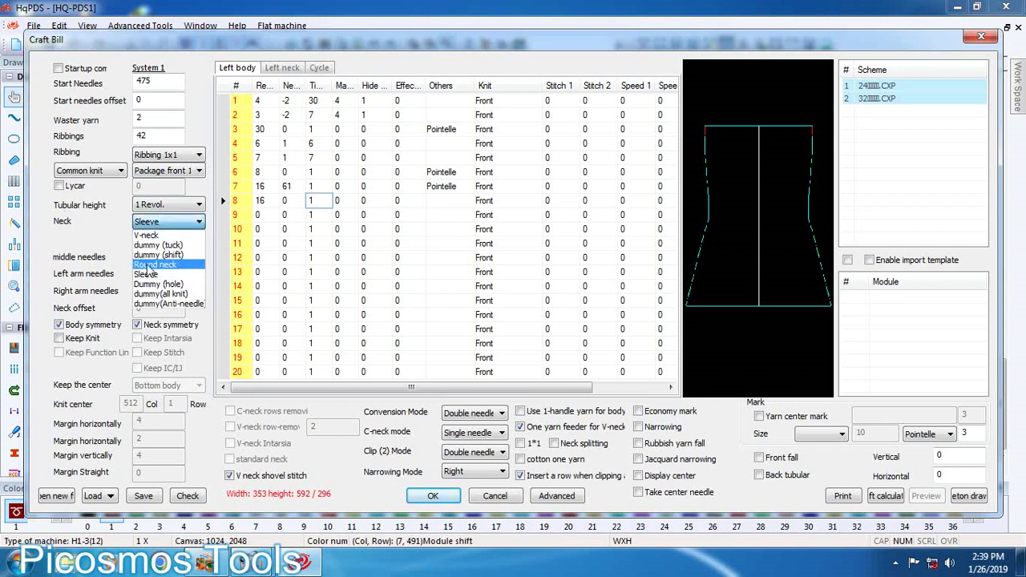
{"action": "left_click", "coordinate": [146, 267]}
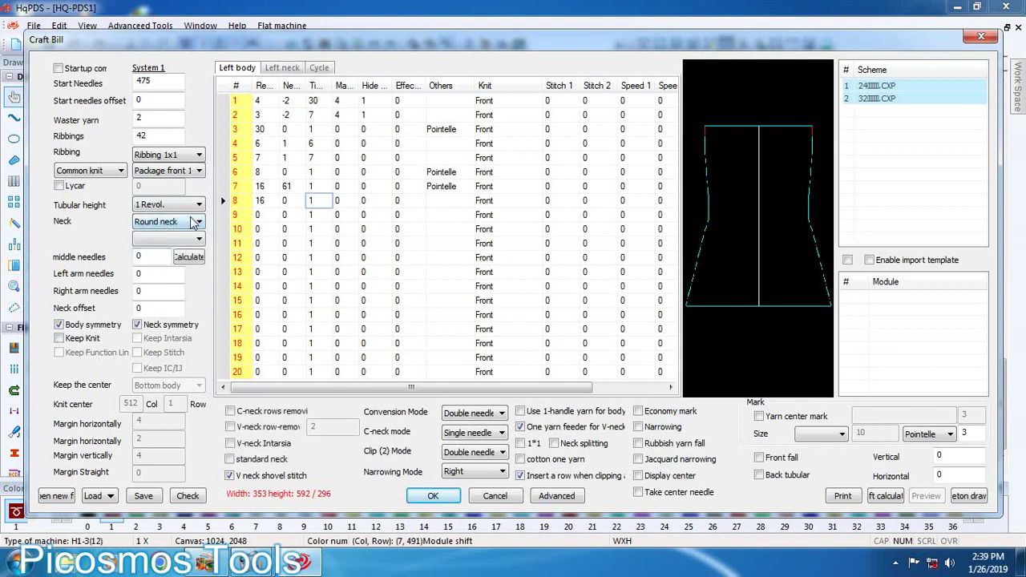
{"action": "left_click", "coordinate": [293, 71]}
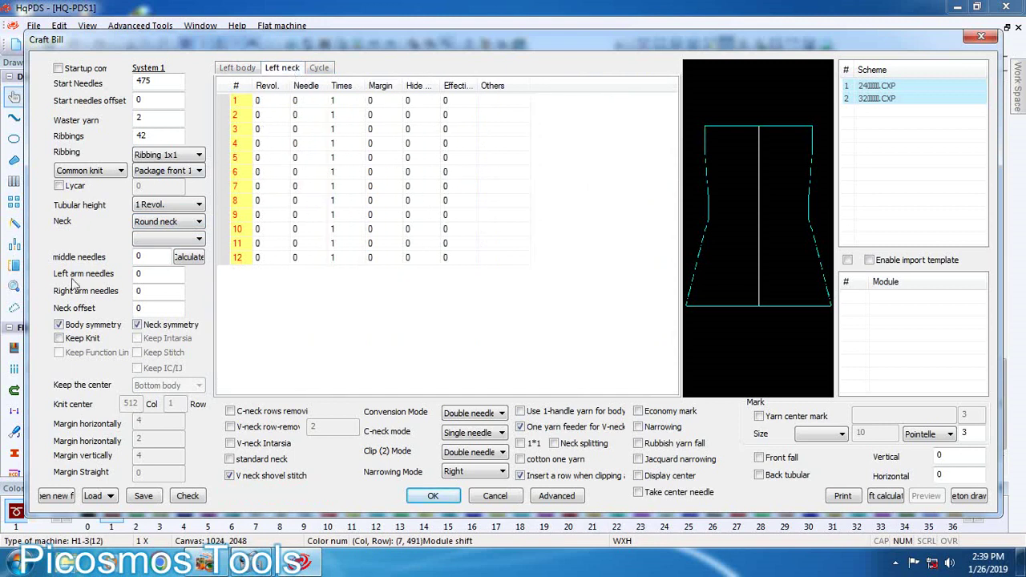
{"action": "double_click", "coordinate": [164, 258]}
{"action": "type", "text": "91"}
- Fill in row 1 of the left neck with 2 revolutions, 2 needles and 5 times
{"action": "left_click", "coordinate": [271, 104]}
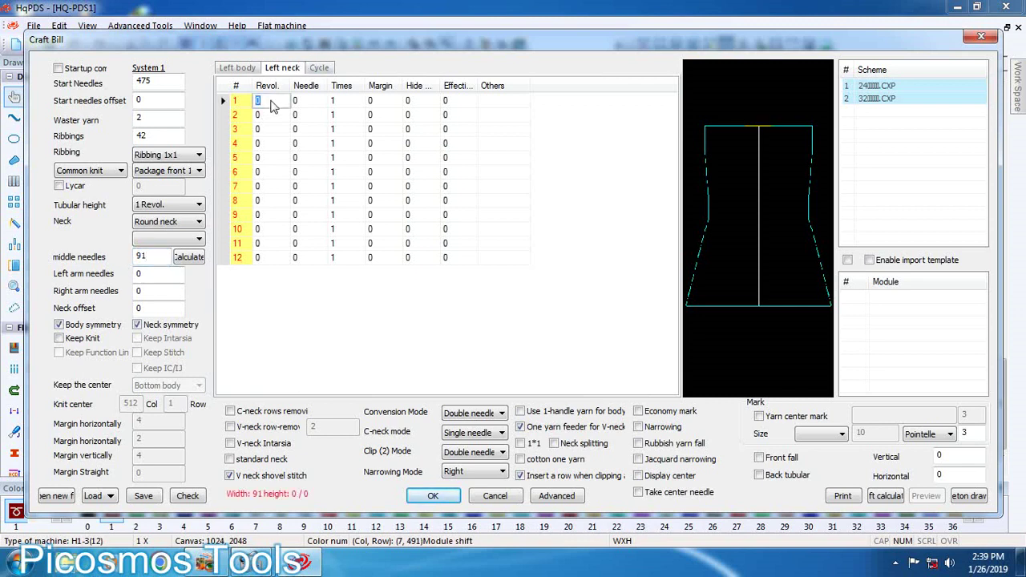
{"action": "type", "text": "2"}
{"action": "left_click", "coordinate": [298, 106]}
{"action": "type", "text": "2"}
{"action": "left_click", "coordinate": [337, 107]}
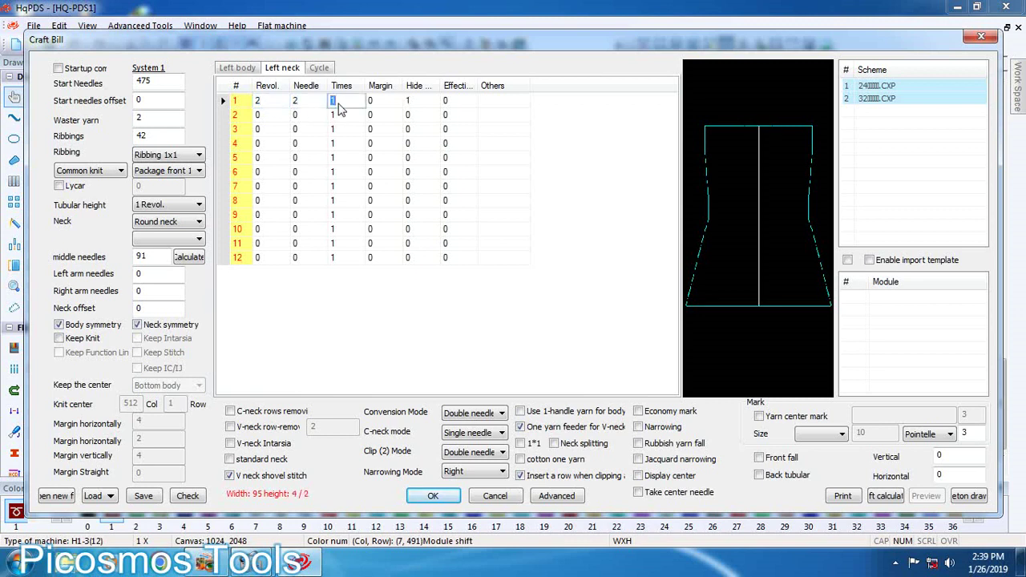
{"action": "type", "text": "5"}
{"action": "key", "text": "Return"}
- Set row 2 of the left neck to 12 revolutions, keeping 0 needles
{"action": "left_click", "coordinate": [271, 117]}
{"action": "type", "text": "12"}
{"action": "left_click", "coordinate": [307, 120]}
{"action": "left_click", "coordinate": [347, 123]}
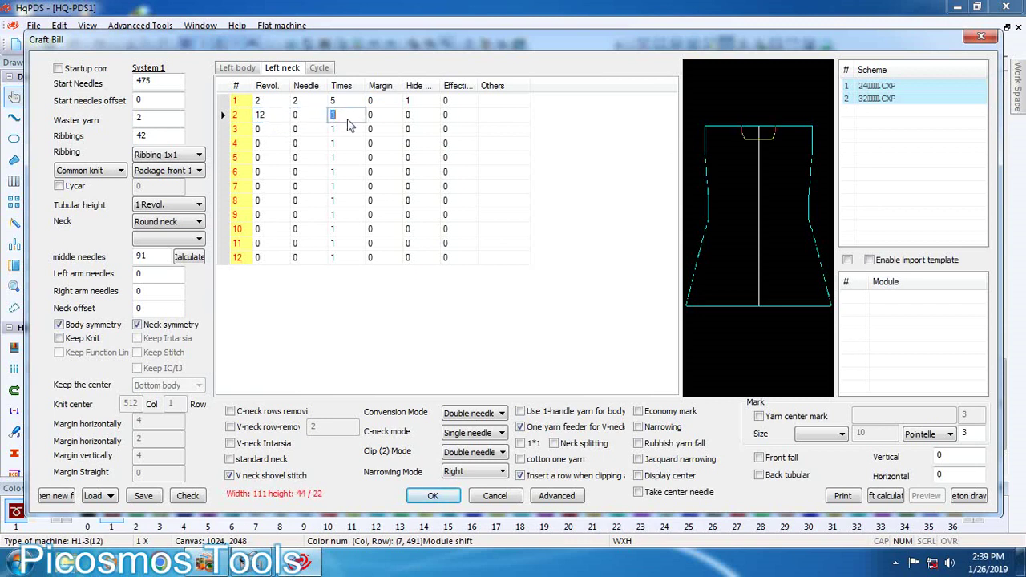
- Preview the skeleton drawing of the sweater body with its round neck, and close it
{"action": "double_click", "coordinate": [767, 136]}
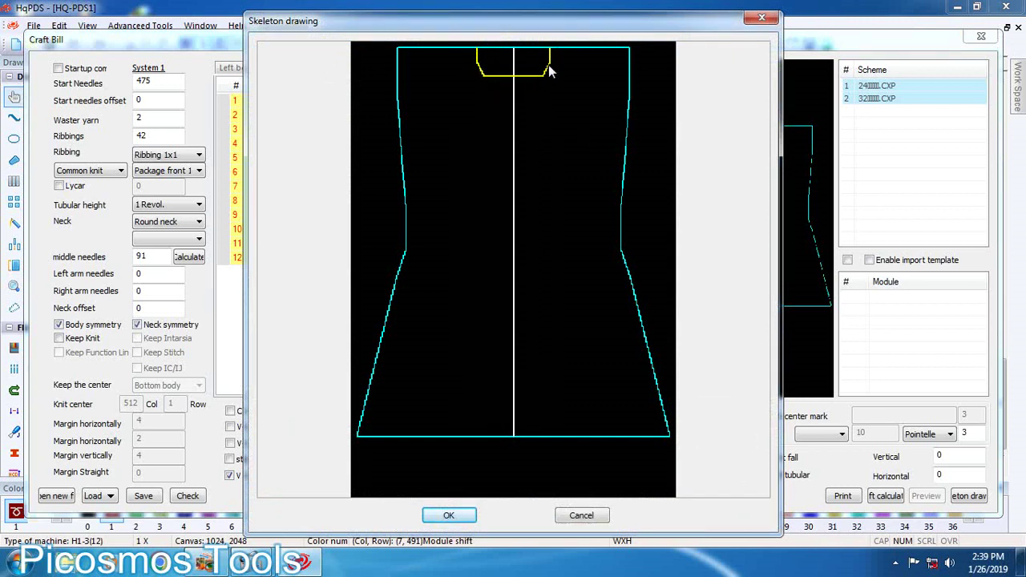
{"action": "left_click", "coordinate": [761, 18]}
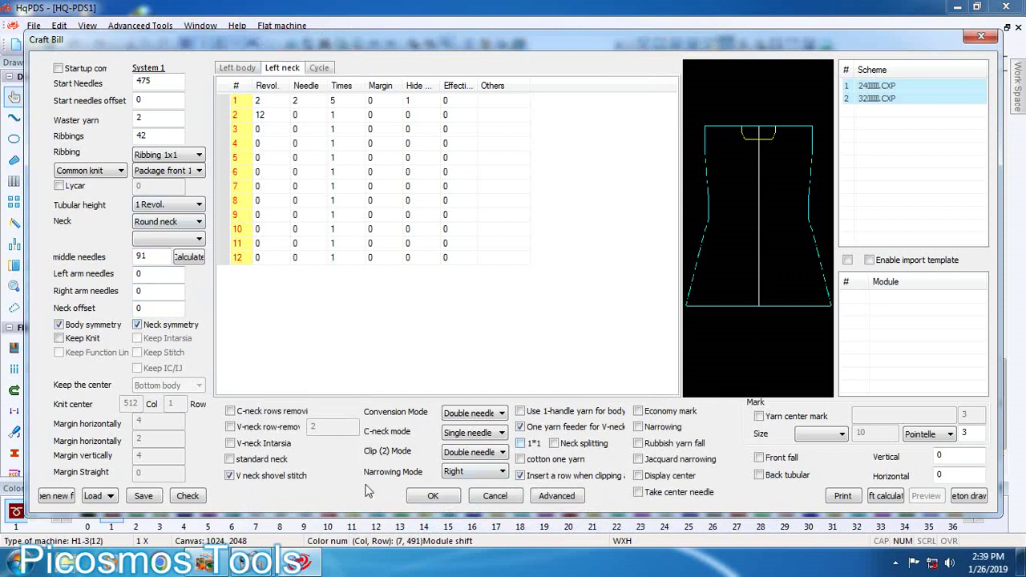
{"action": "left_click", "coordinate": [273, 117]}
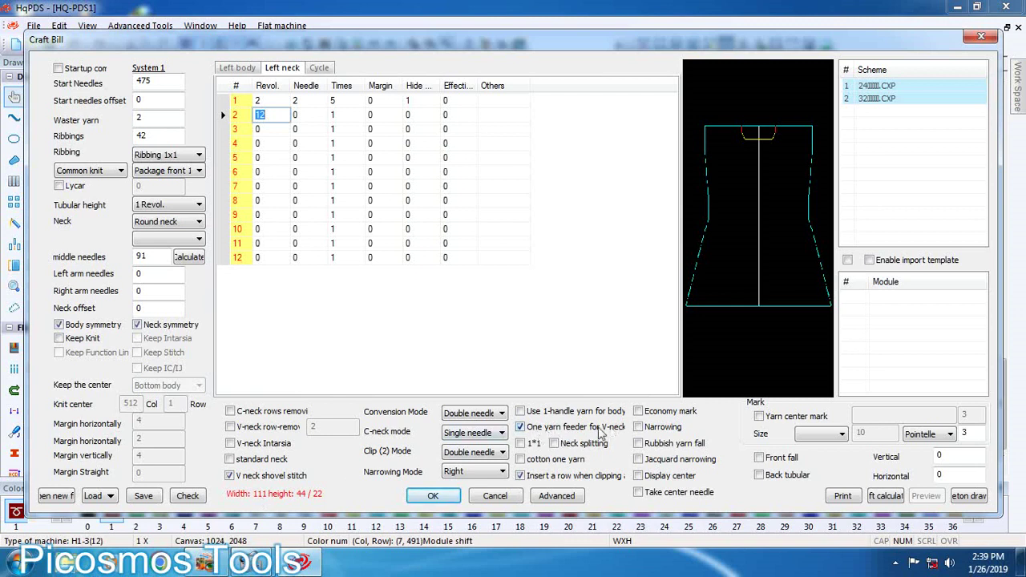
- Enable C-neck rows removal and set the C-neck mode to Single Needle (1)
{"action": "left_click", "coordinate": [274, 417]}
{"action": "left_click", "coordinate": [502, 433]}
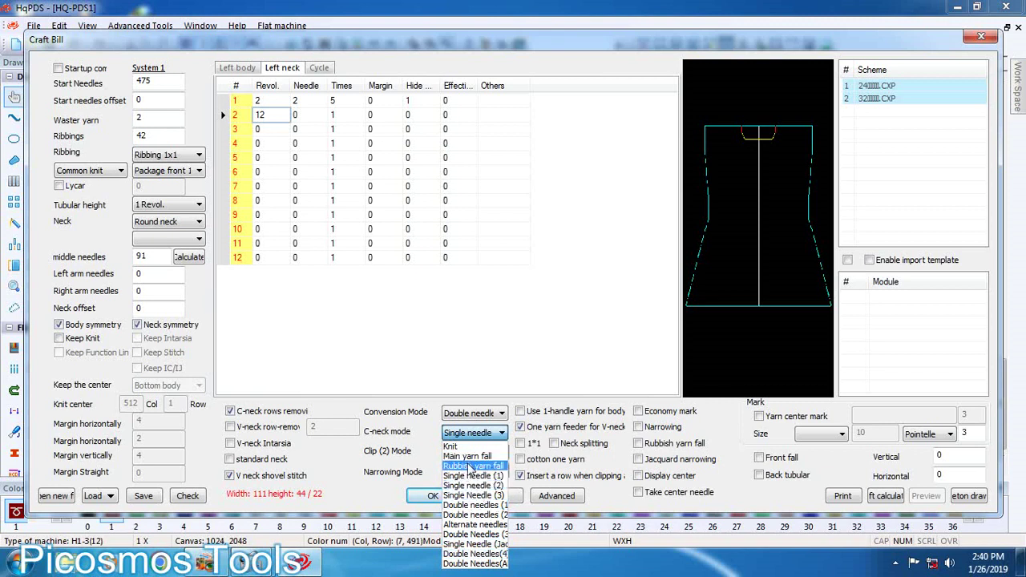
{"action": "left_click", "coordinate": [483, 478]}
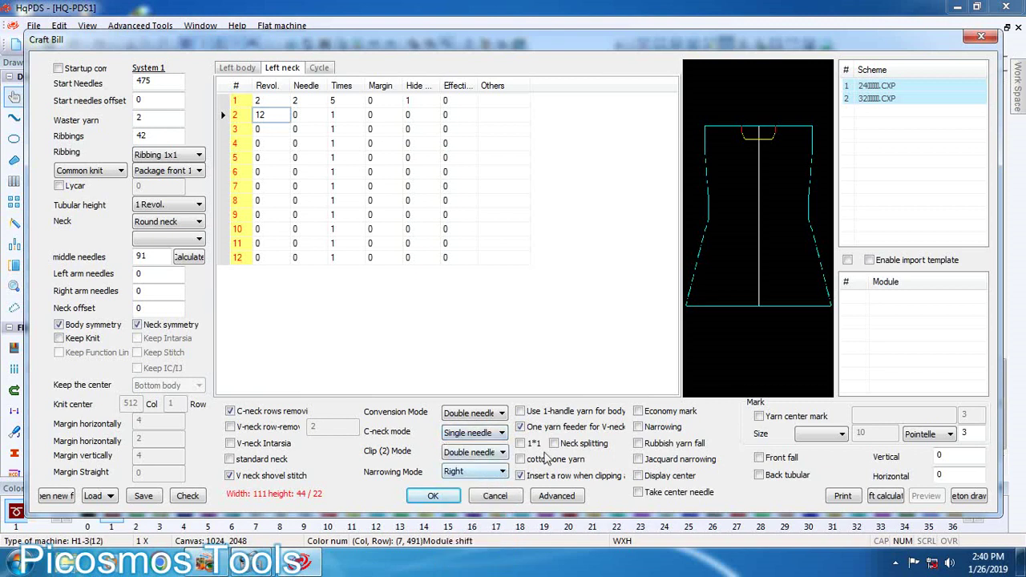
- Calculate the left and right arm needles and generate the body pattern from the craft bill
{"action": "left_click", "coordinate": [433, 496]}
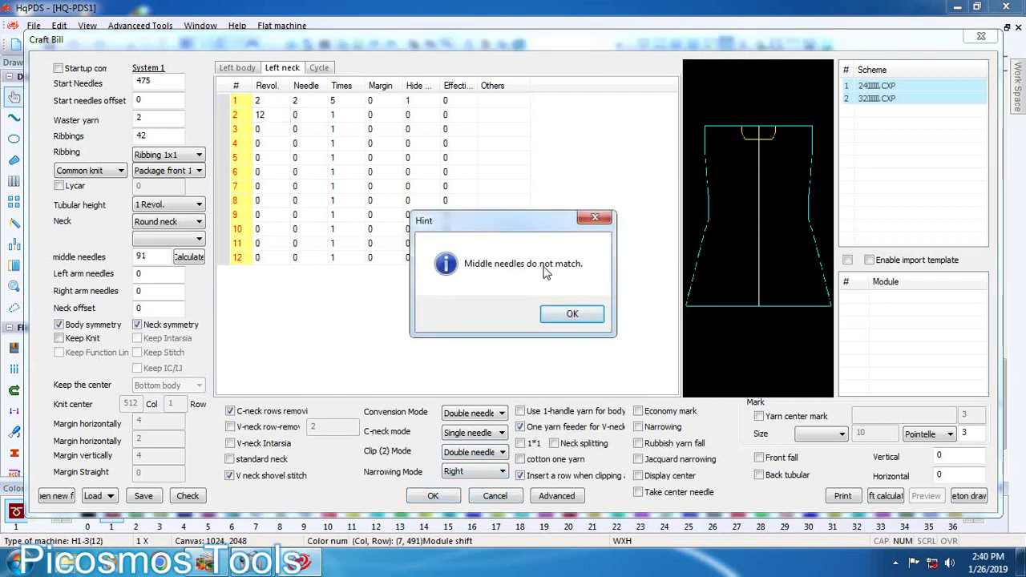
{"action": "left_click", "coordinate": [595, 219]}
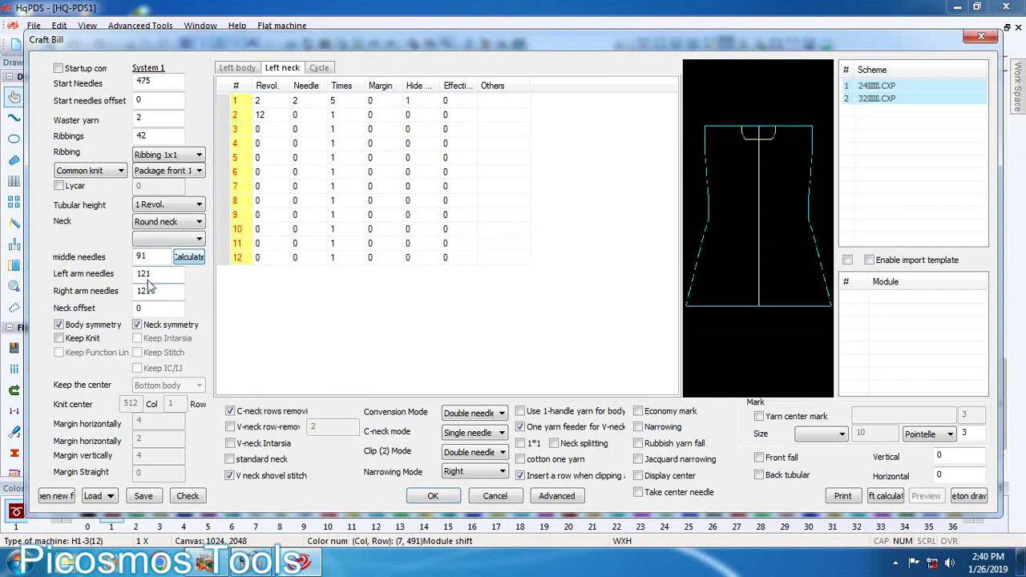
{"action": "left_click", "coordinate": [431, 497]}
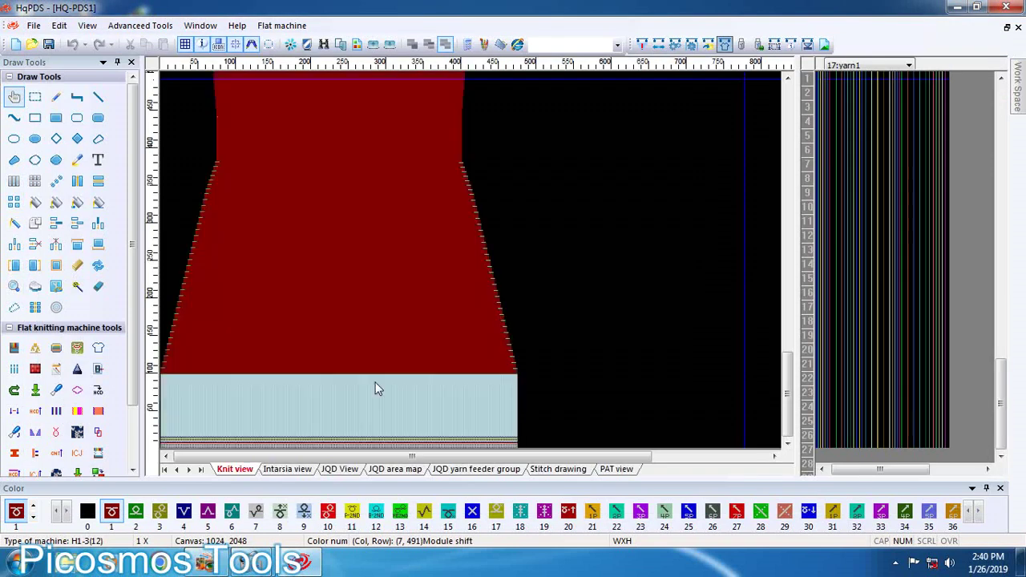
- Examine the generated pattern's side narrowing, waist, neck opening and closing waste section in close-up
{"action": "scroll", "coordinate": [286, 260], "scroll_direction": "up", "scroll_amount": 2}
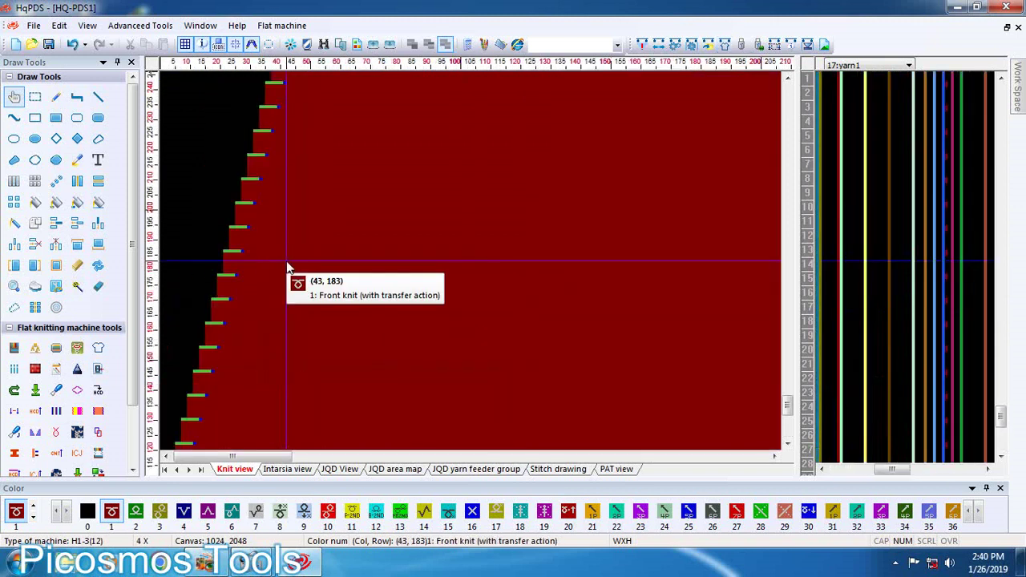
{"action": "scroll", "coordinate": [265, 269], "scroll_direction": "down", "scroll_amount": 2}
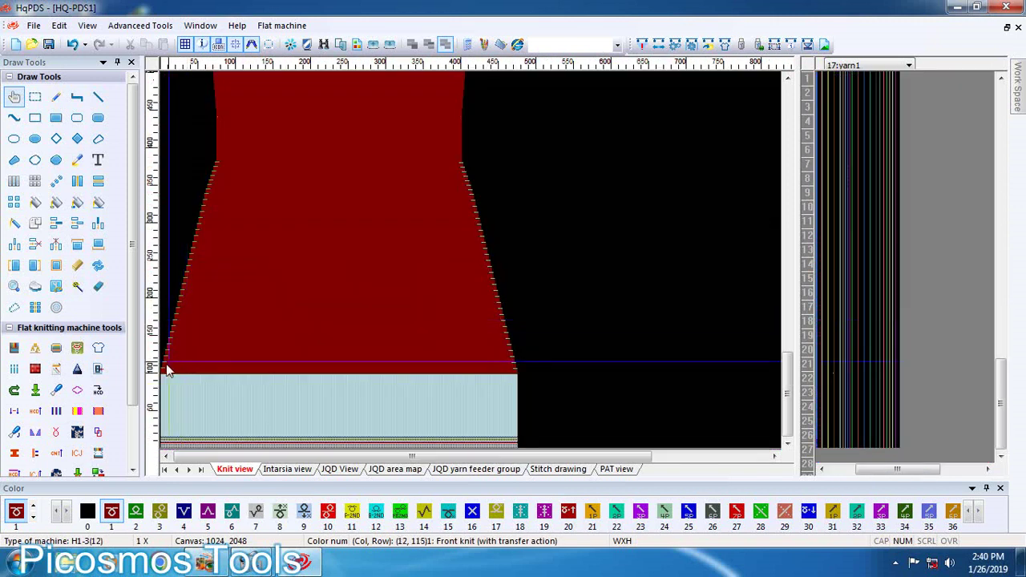
{"action": "scroll", "coordinate": [282, 268], "scroll_direction": "up", "scroll_amount": 4}
{"action": "scroll", "coordinate": [282, 268], "scroll_direction": "down", "scroll_amount": 4}
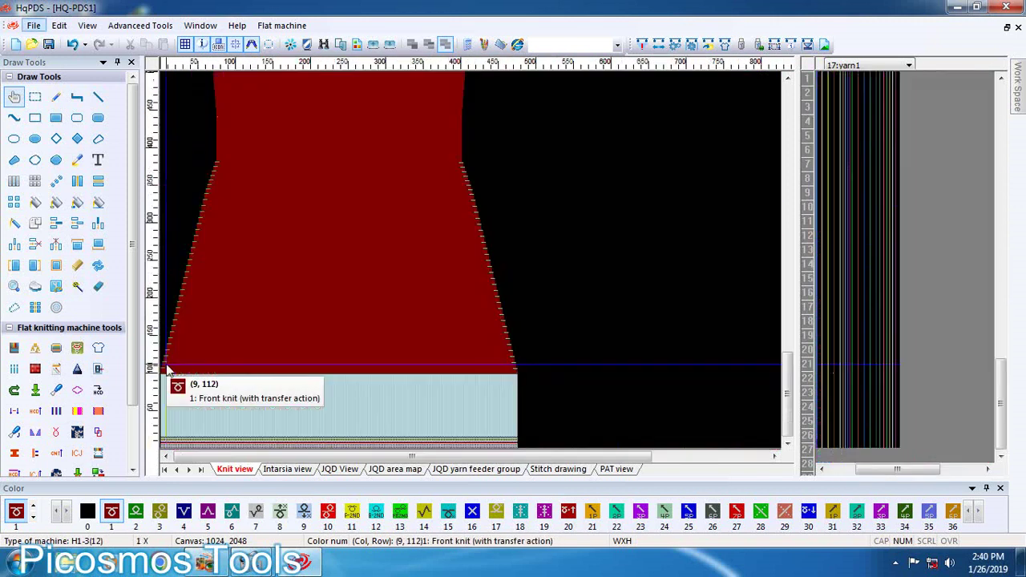
{"action": "scroll", "coordinate": [215, 157], "scroll_direction": "up", "scroll_amount": 4}
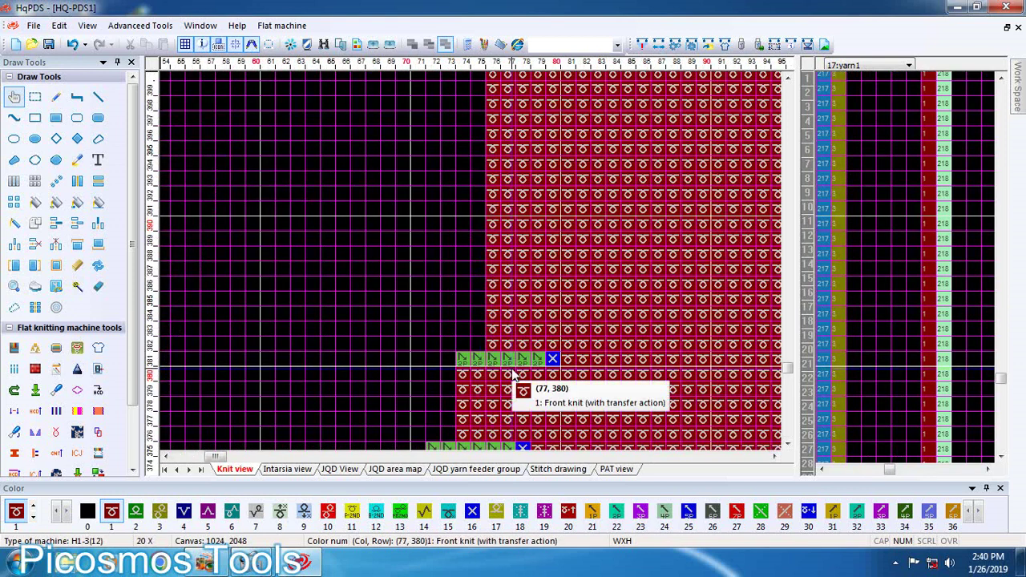
{"action": "scroll", "coordinate": [207, 148], "scroll_direction": "down", "scroll_amount": 4}
{"action": "scroll", "coordinate": [216, 97], "scroll_direction": "up", "scroll_amount": 4}
{"action": "scroll", "coordinate": [215, 260], "scroll_direction": "down", "scroll_amount": 4}
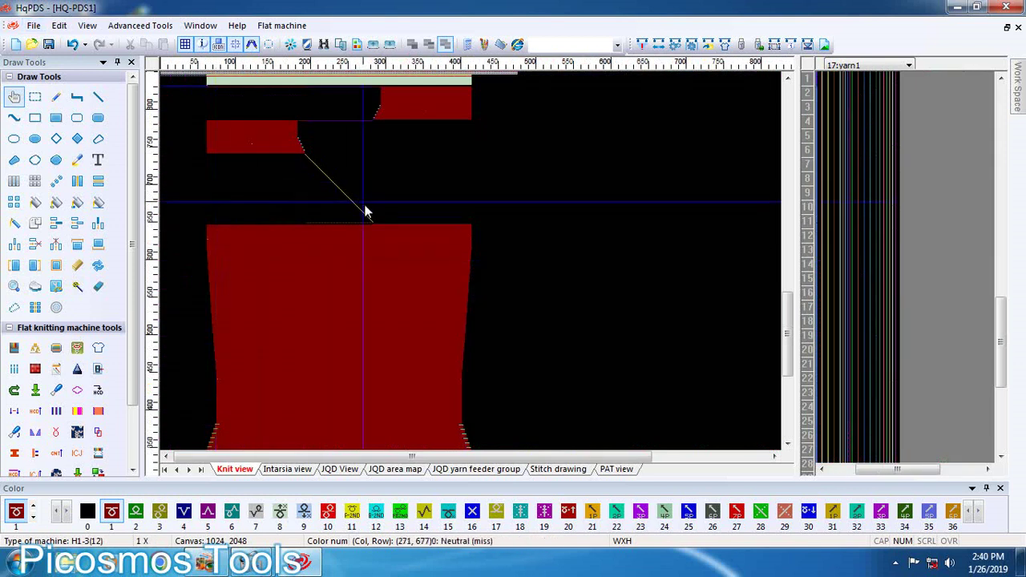
{"action": "scroll", "coordinate": [369, 222], "scroll_direction": "up", "scroll_amount": 4}
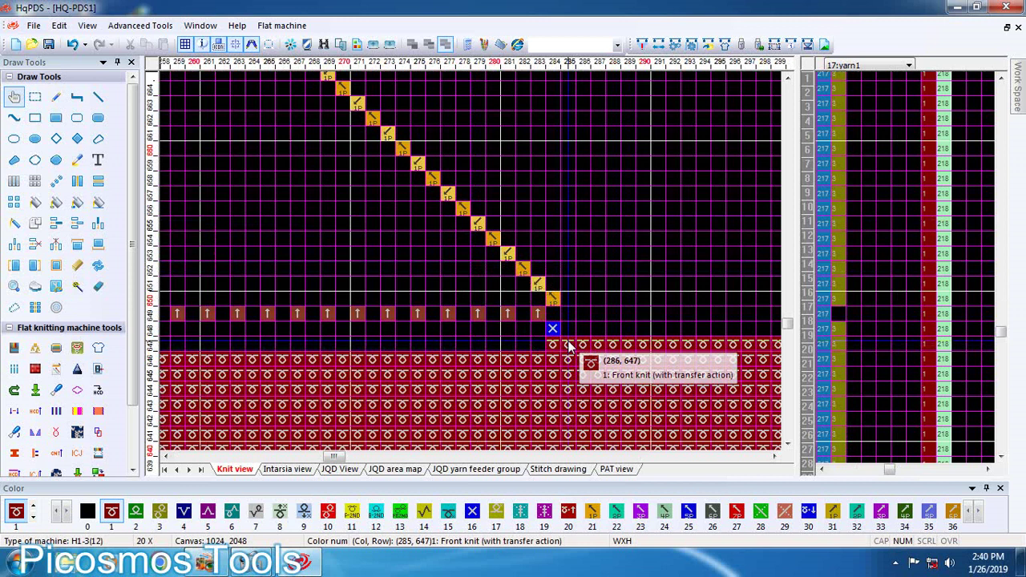
{"action": "scroll", "coordinate": [374, 257], "scroll_direction": "down", "scroll_amount": 4}
{"action": "scroll", "coordinate": [394, 132], "scroll_direction": "up", "scroll_amount": 4}
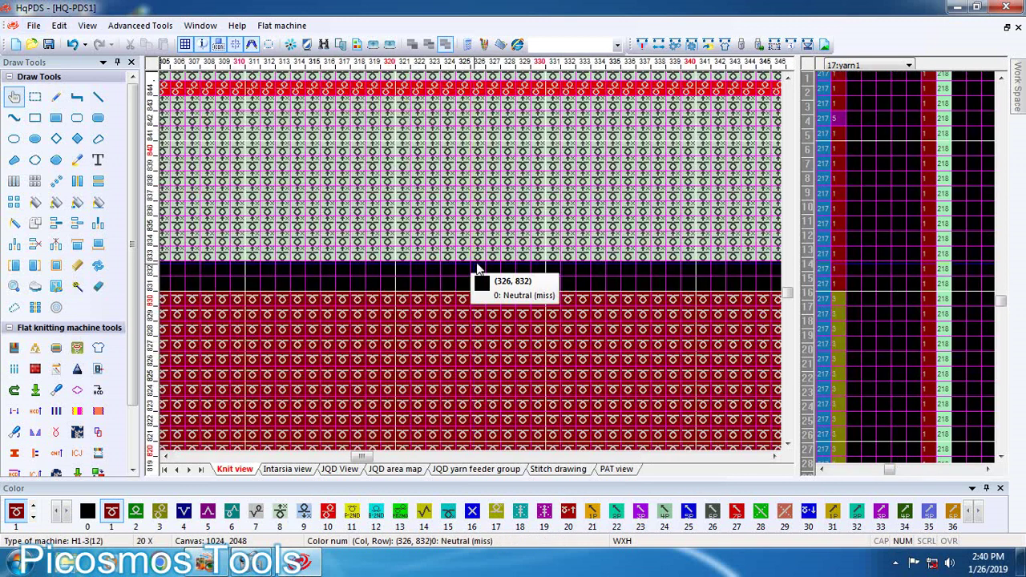
{"action": "scroll", "coordinate": [477, 276], "scroll_direction": "down", "scroll_amount": 4}
- Try to delete two of the starting rows at the bottom of the knit pattern
{"action": "left_click_drag", "start_coordinate": [786, 309], "coordinate": [787, 401]}
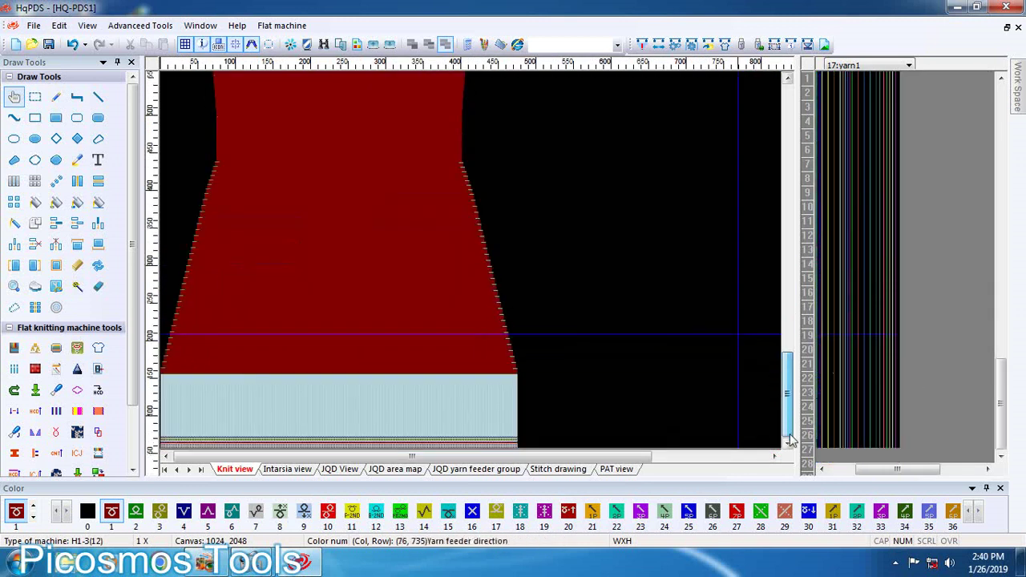
{"action": "scroll", "coordinate": [550, 413], "scroll_direction": "up", "scroll_amount": 4}
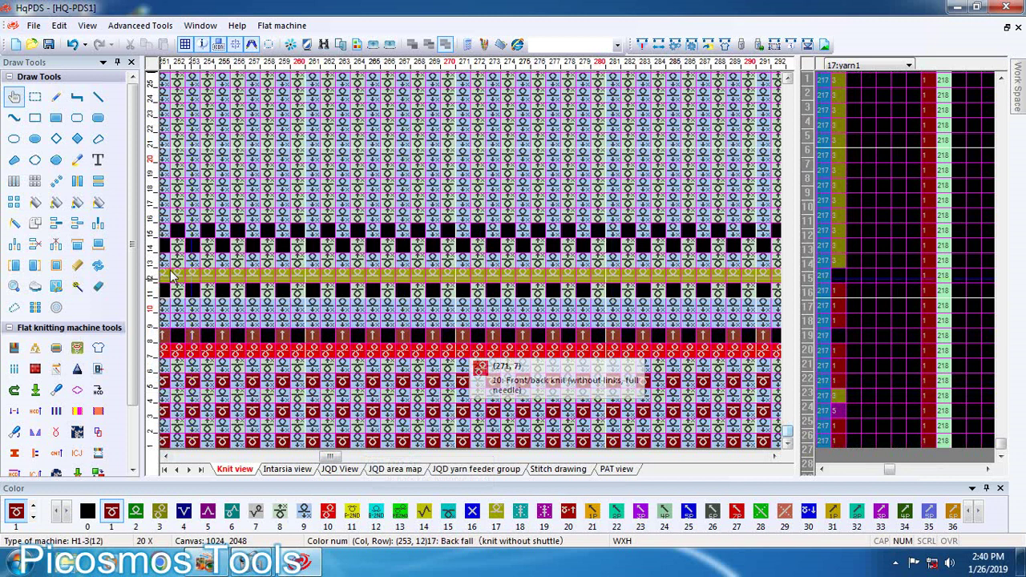
{"action": "left_click", "coordinate": [35, 245]}
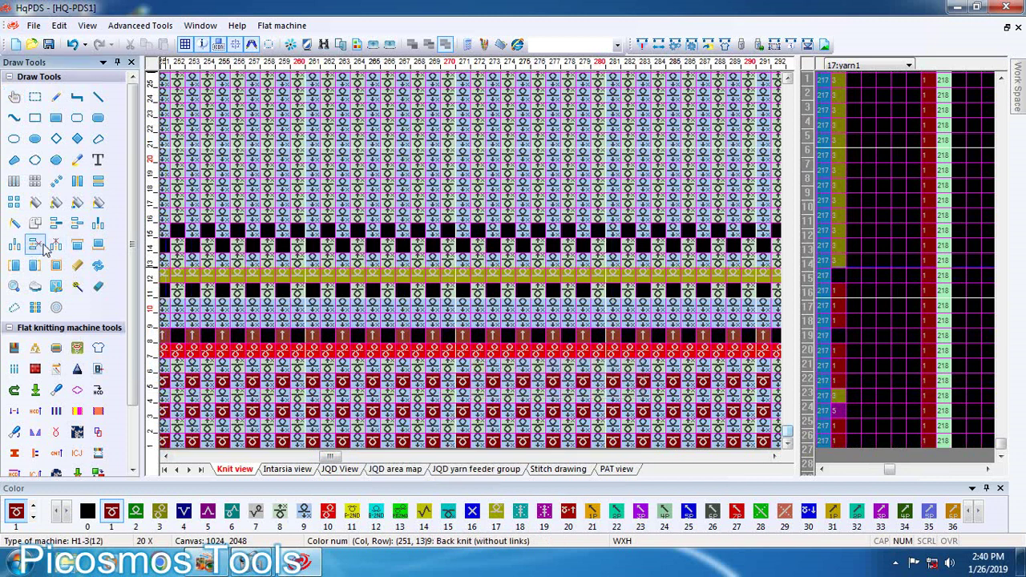
{"action": "left_click", "coordinate": [754, 419]}
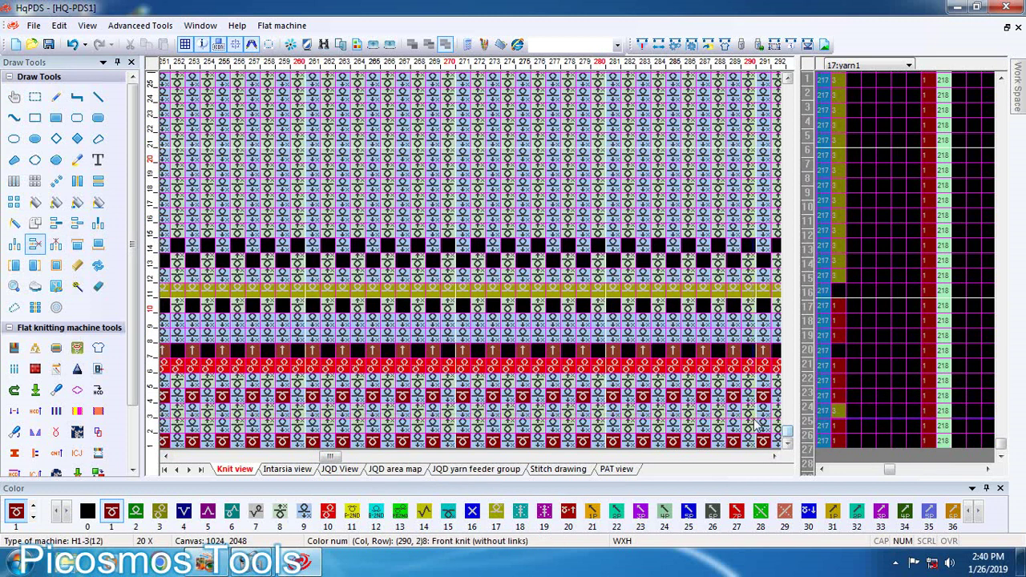
{"action": "left_click", "coordinate": [753, 419]}
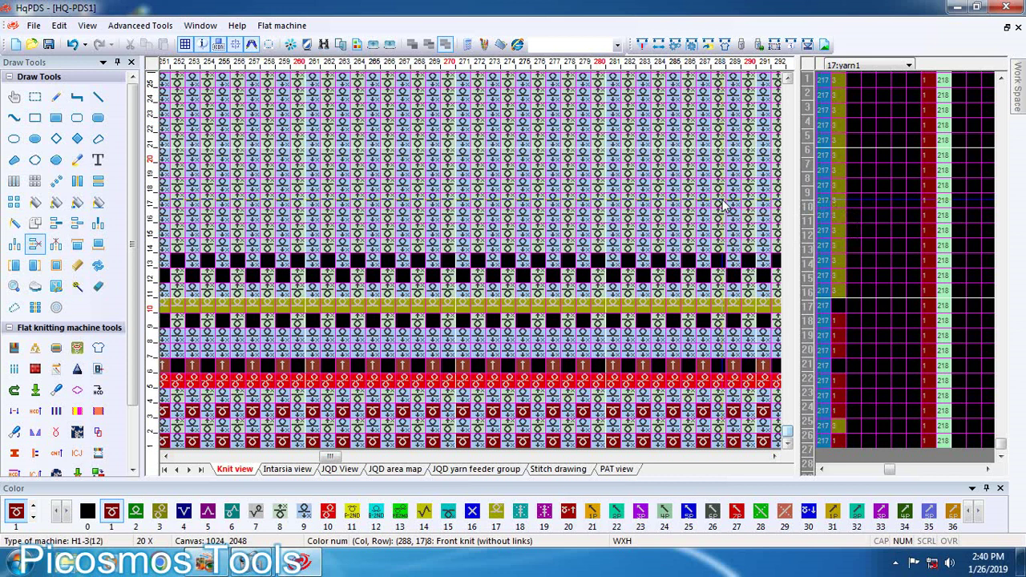
- Choose color 2 for filling and widen the yarn feeder area beside the knit view to show more columns
{"action": "left_click", "coordinate": [34, 96]}
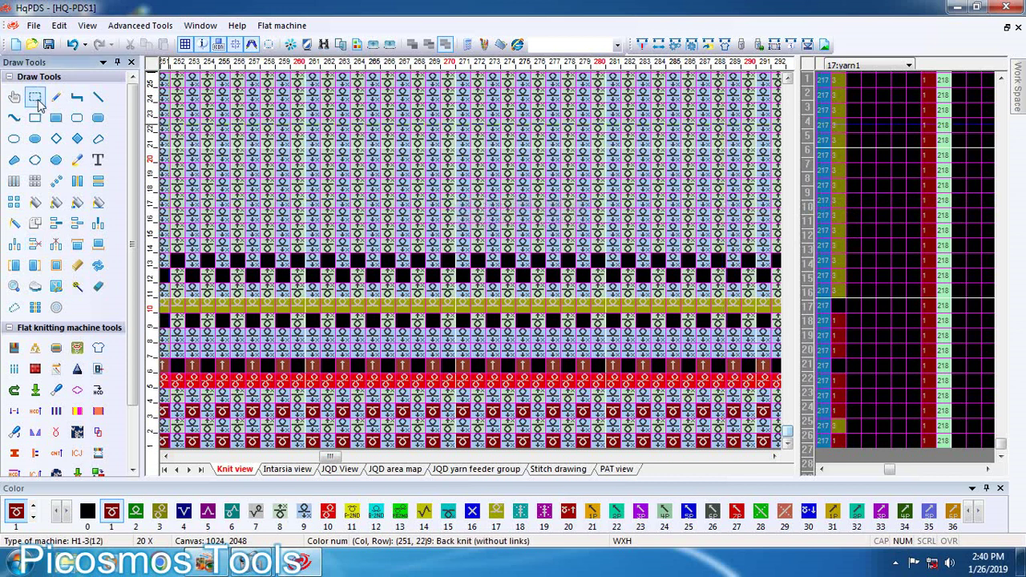
{"action": "left_click", "coordinate": [136, 513]}
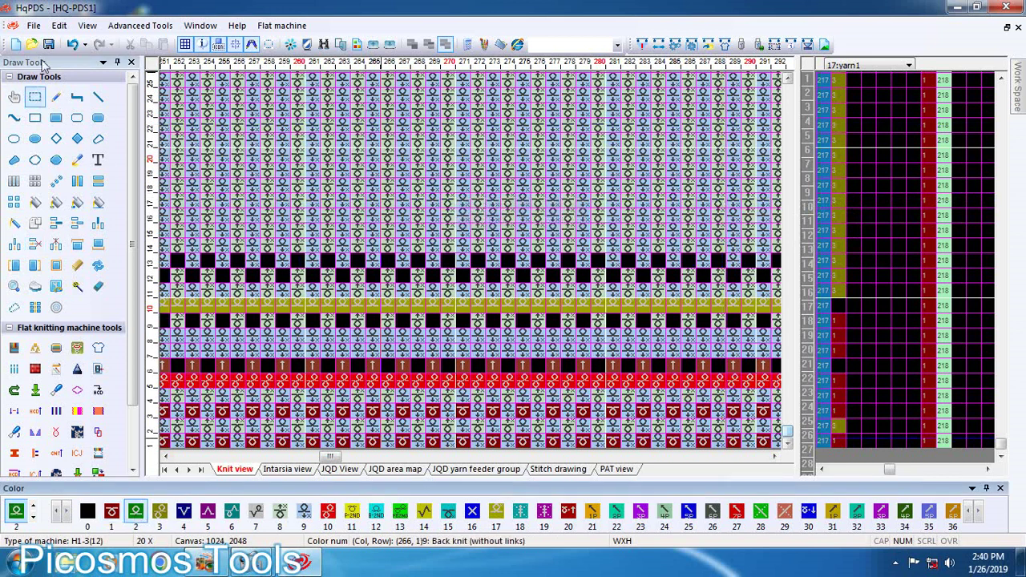
{"action": "left_click", "coordinate": [56, 117]}
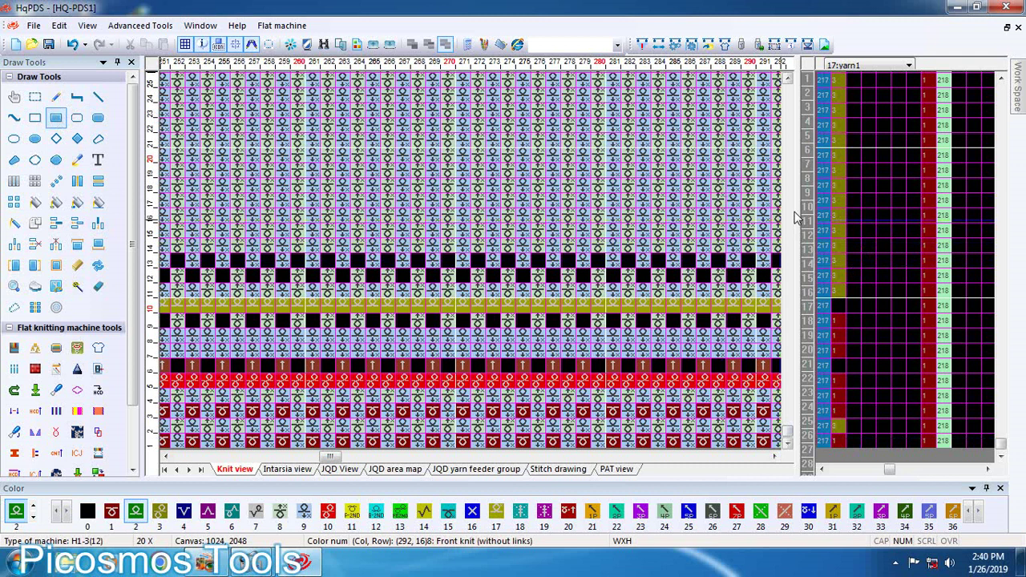
{"action": "left_click_drag", "start_coordinate": [800, 210], "coordinate": [530, 209]}
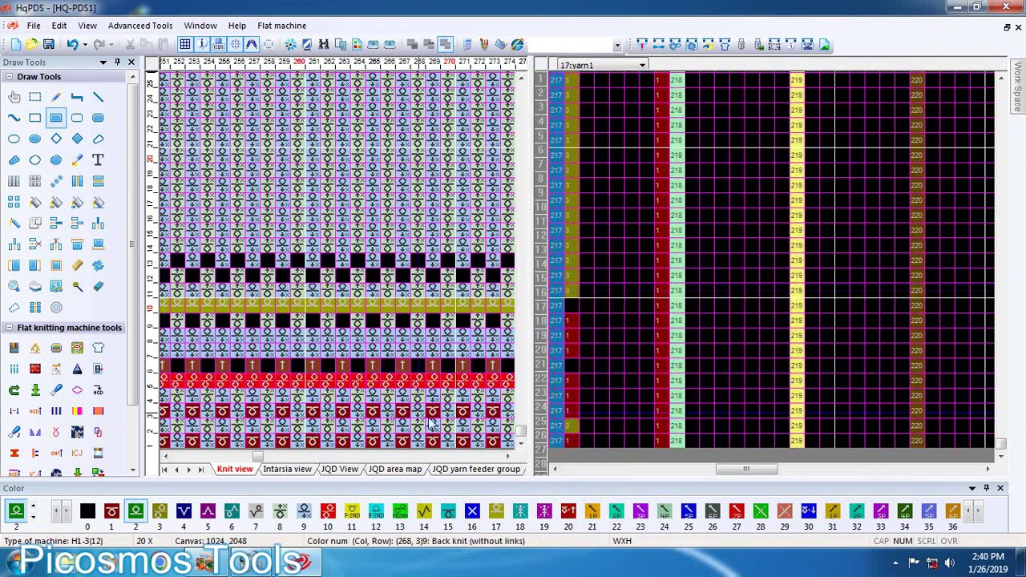
{"action": "left_click", "coordinate": [35, 96]}
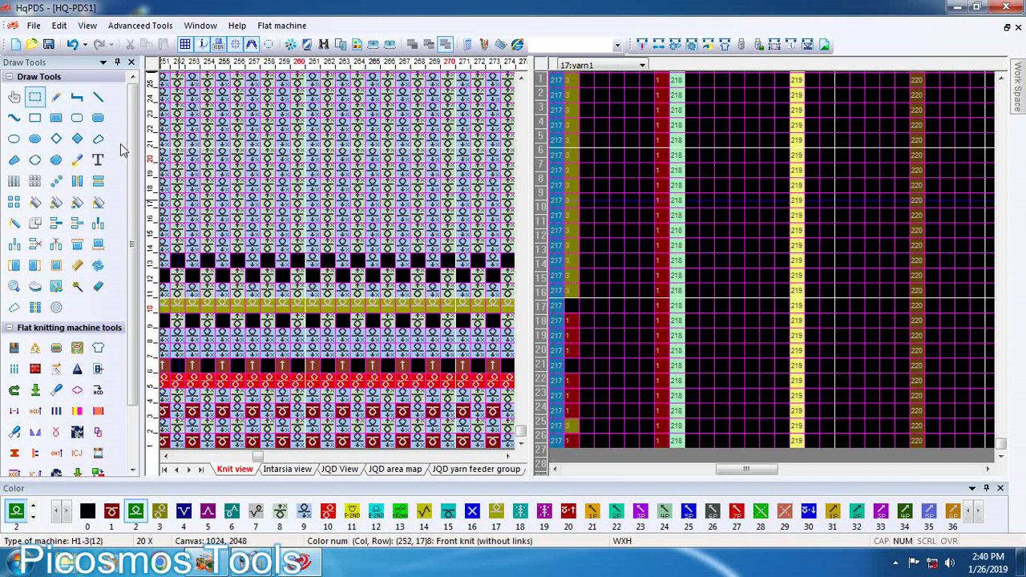
- Undo the last two row deletions
{"action": "left_click", "coordinate": [72, 46]}
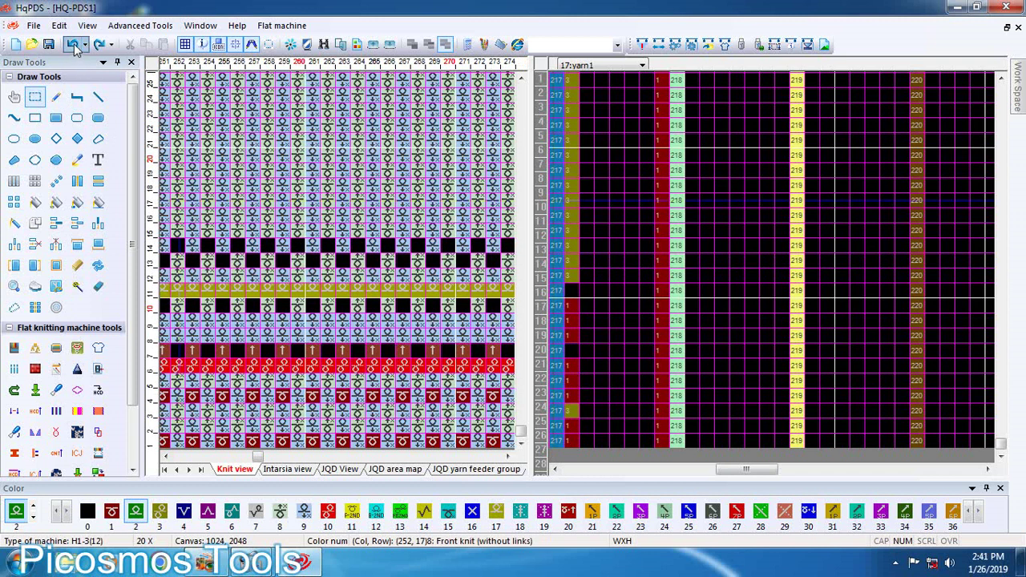
{"action": "left_click", "coordinate": [72, 46]}
- Delete rows 3 and 4 from the starting section at the bottom of the knit pattern
{"action": "left_click", "coordinate": [34, 243]}
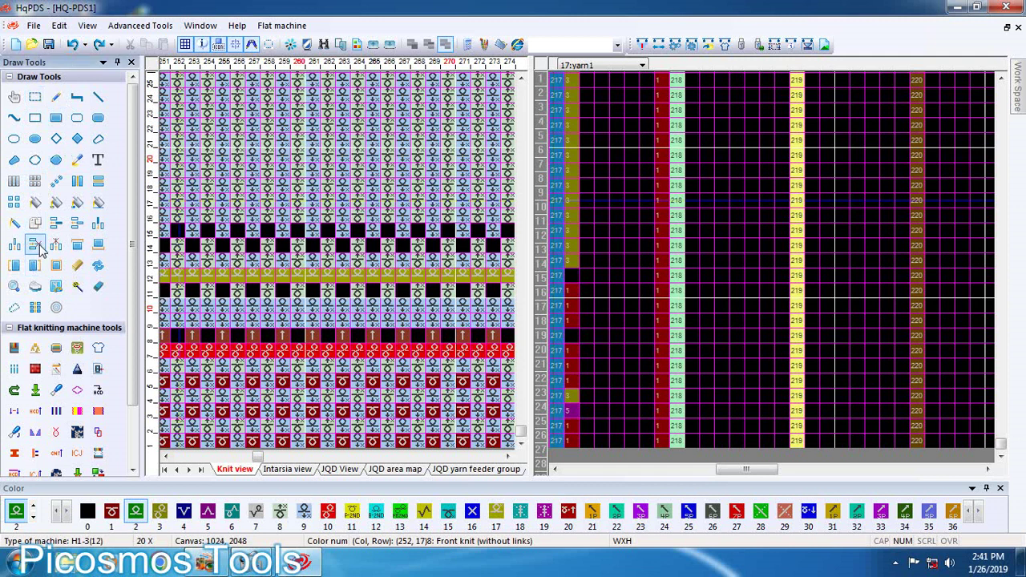
{"action": "left_click", "coordinate": [505, 414]}
{"action": "left_click", "coordinate": [505, 414]}
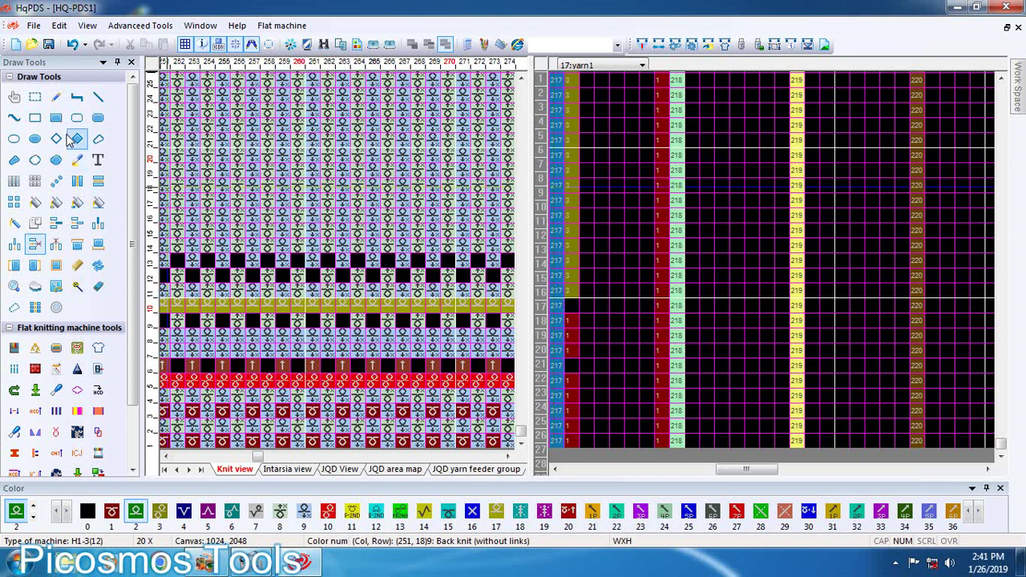
- Fill the first column after the 218 strip with color 2 along the ribbing up to row 97, and select row 97
{"action": "left_click", "coordinate": [54, 119]}
{"action": "left_click", "coordinate": [136, 517]}
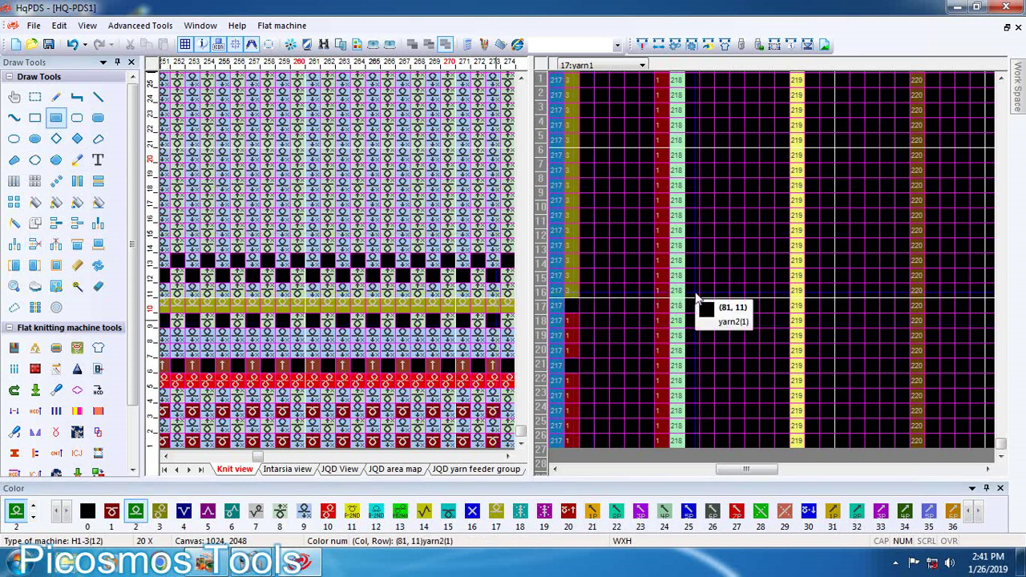
{"action": "mouse_move", "coordinate": [695, 293]}
{"action": "left_mouse_down"}
{"action": "mouse_move", "coordinate": [691, 227]}
{"action": "mouse_move", "coordinate": [541, 401]}
{"action": "left_mouse_up"}
{"action": "left_click_drag", "start_coordinate": [522, 435], "coordinate": [698, 344]}
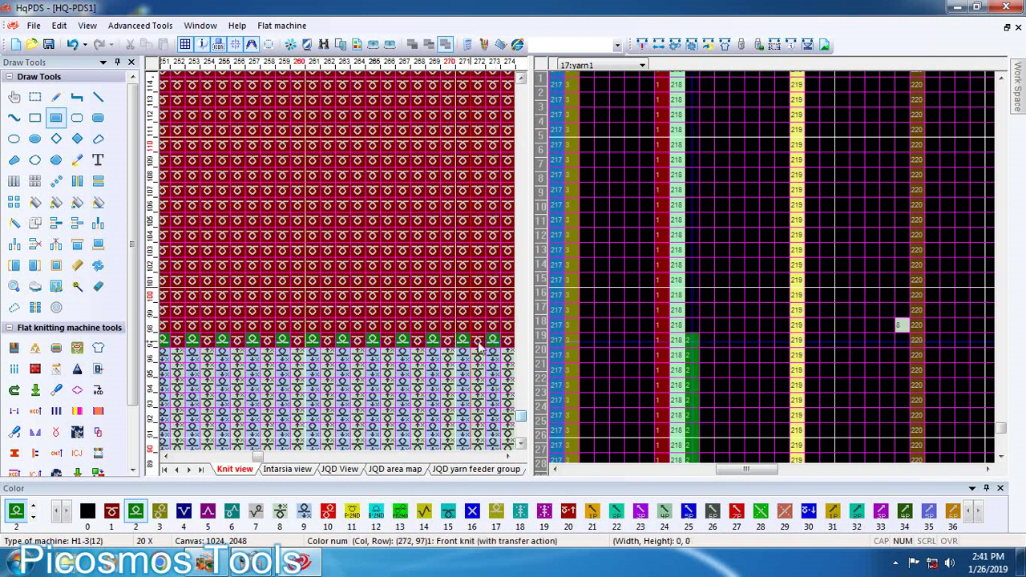
{"action": "left_click", "coordinate": [154, 347]}
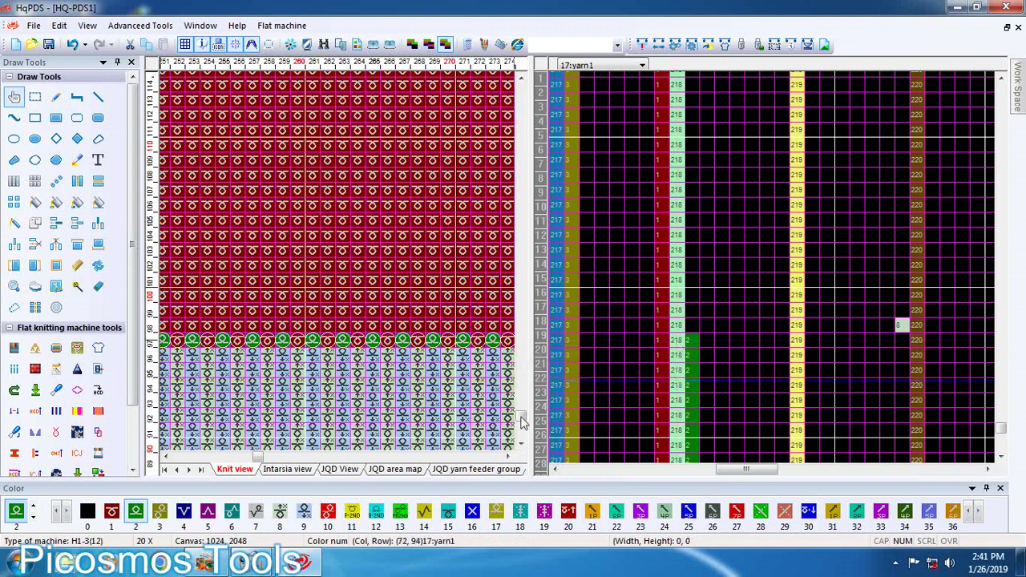
- Delete the row carrying yarn 5 from the waste section above the neck
{"action": "left_click_drag", "start_coordinate": [521, 417], "coordinate": [517, 291]}
{"action": "left_click", "coordinate": [35, 244]}
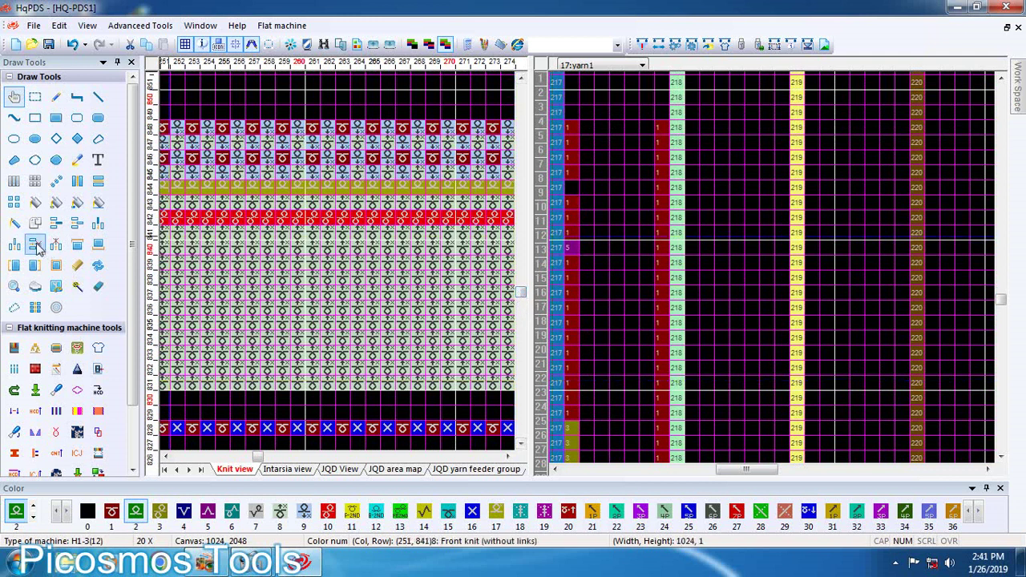
{"action": "left_click", "coordinate": [404, 258]}
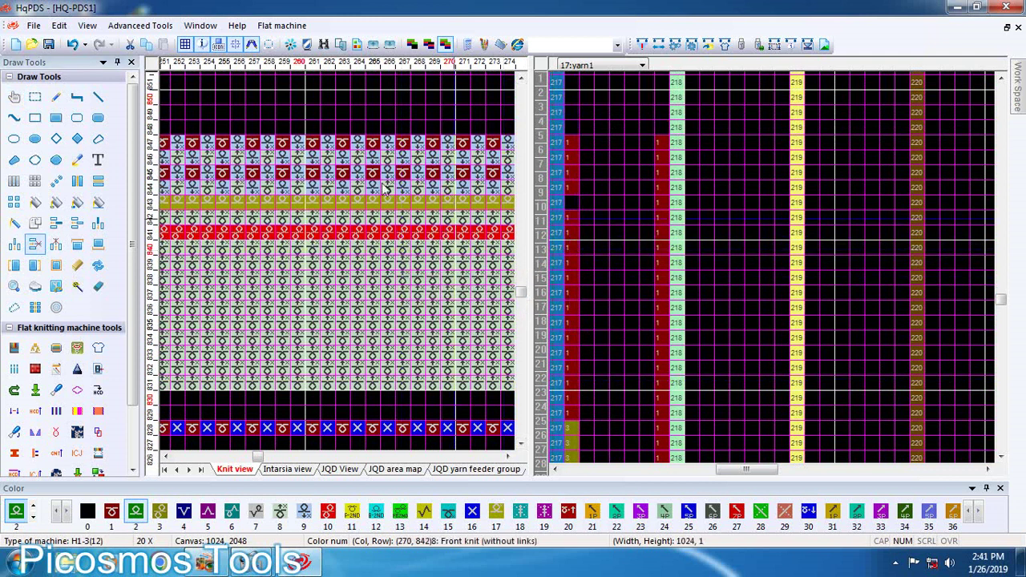
- Save the pattern under the file name 71-M-B3 alongside the other files of this style
{"action": "left_click", "coordinate": [48, 44]}
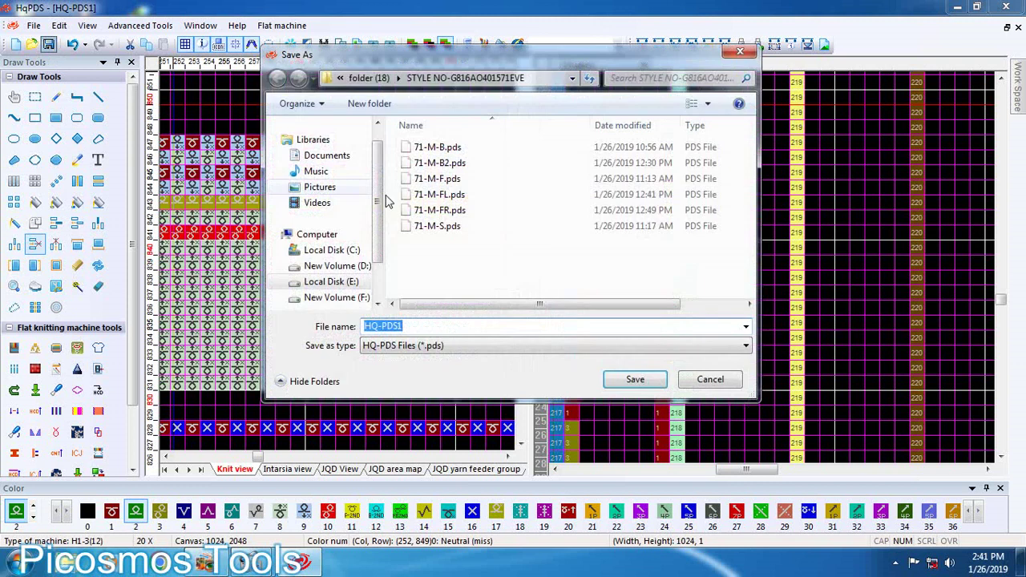
{"action": "double_click", "coordinate": [437, 146]}
{"action": "left_click", "coordinate": [611, 286]}
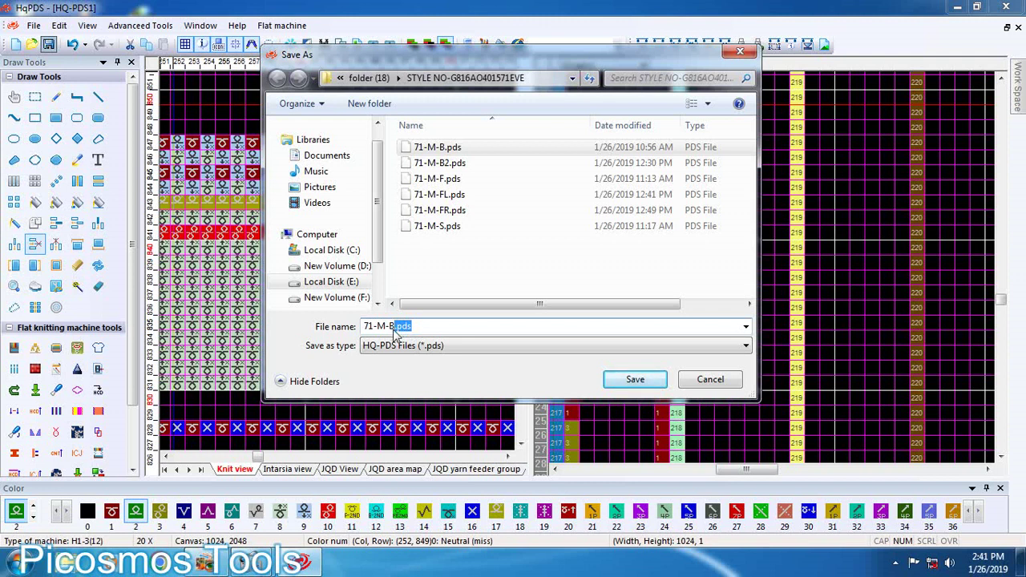
{"action": "type", "text": "3"}
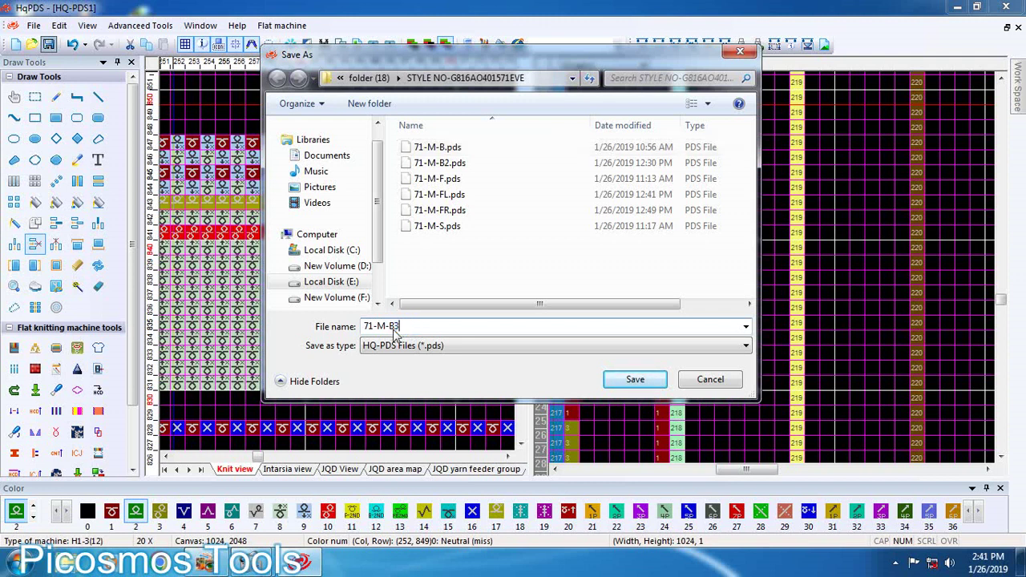